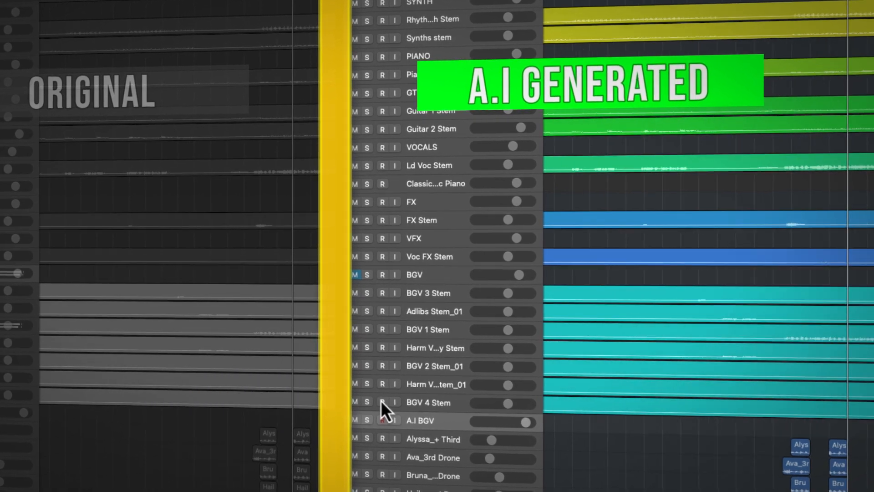
# - Play the mix and listen to the A.I BGV stack soloed against the full arrangement
pyautogui.press('space')
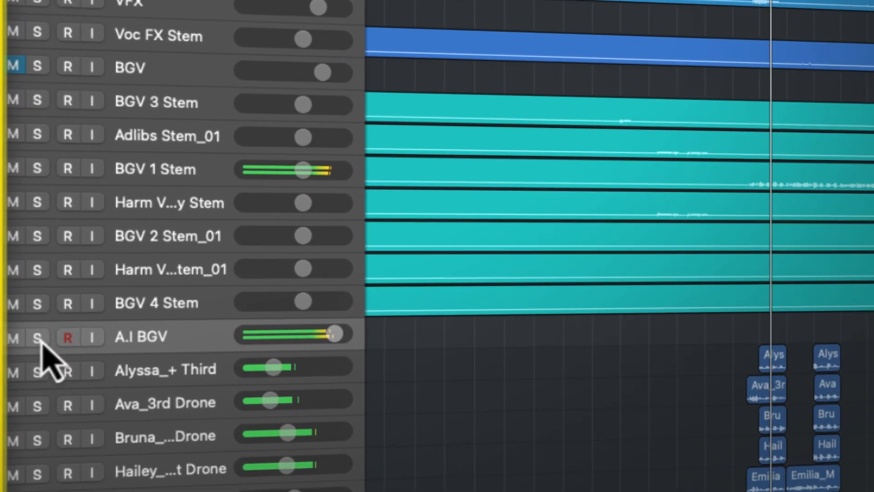
pyautogui.click(133, 364)
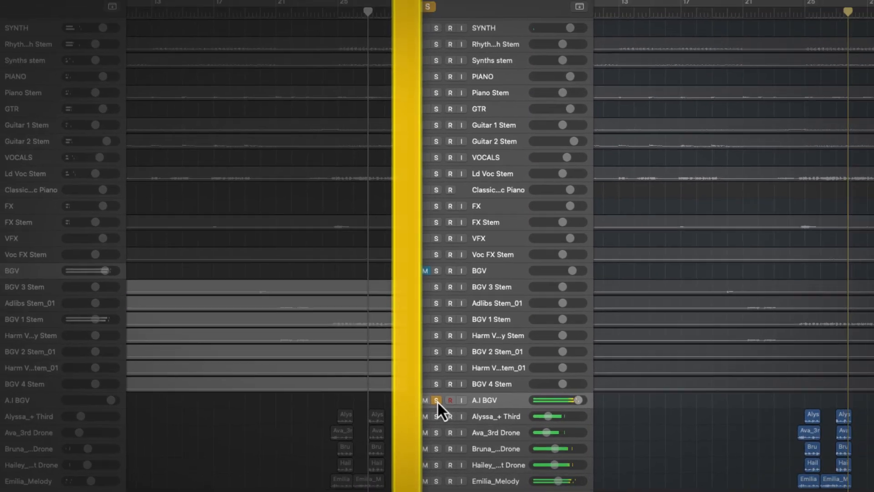
pyautogui.click(389, 392)
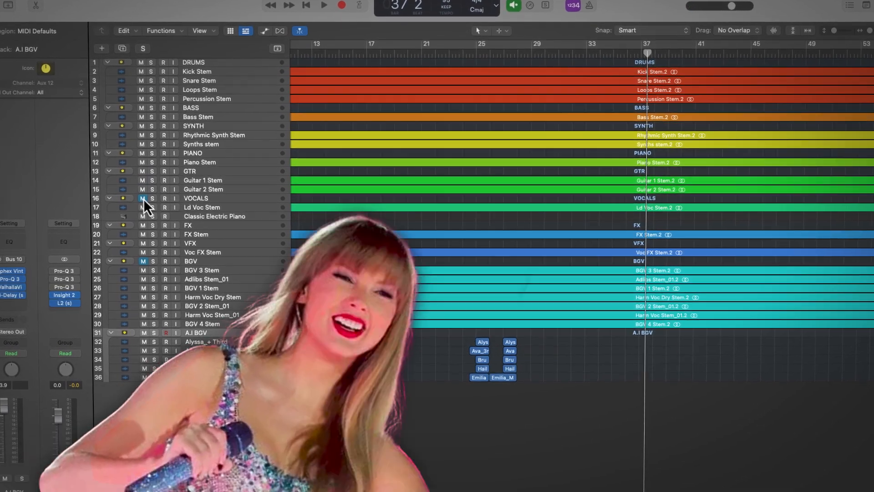
# - Compare the original BGV stack with the A.I BGV stack by switching their mutes around playback
pyautogui.moveTo(154, 200); pyautogui.dragTo(110, 349)
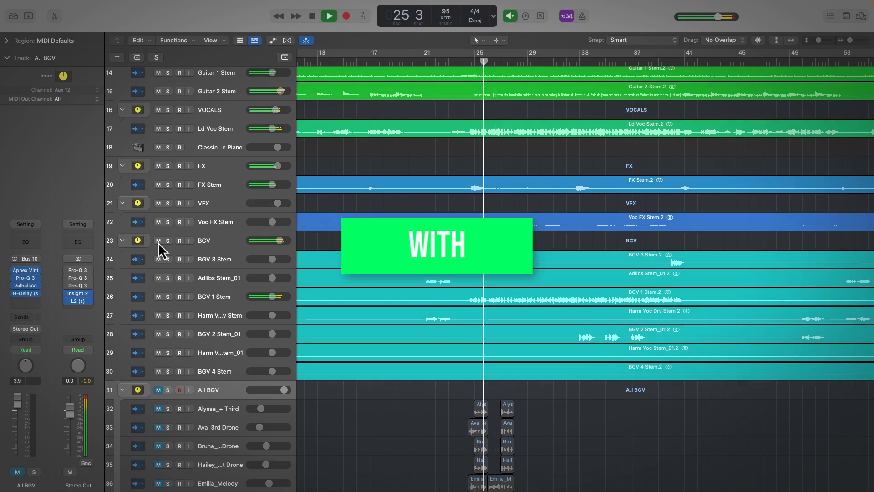
pyautogui.press('space')
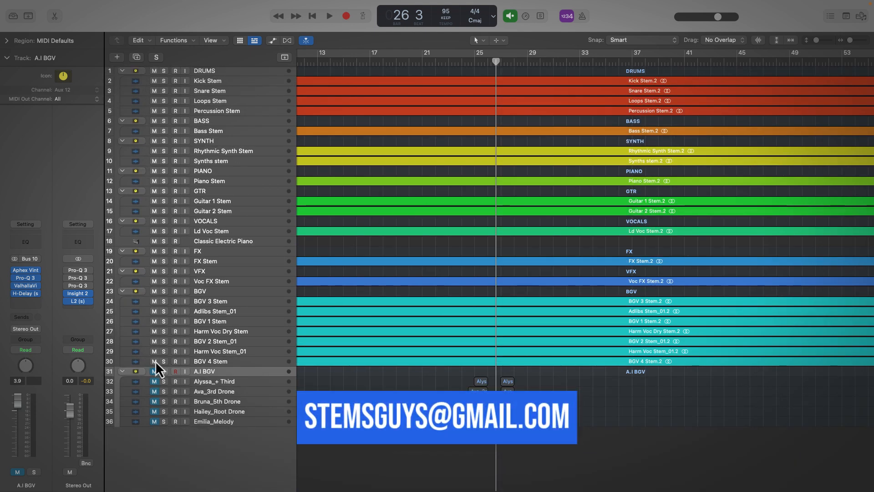
pyautogui.click(153, 371)
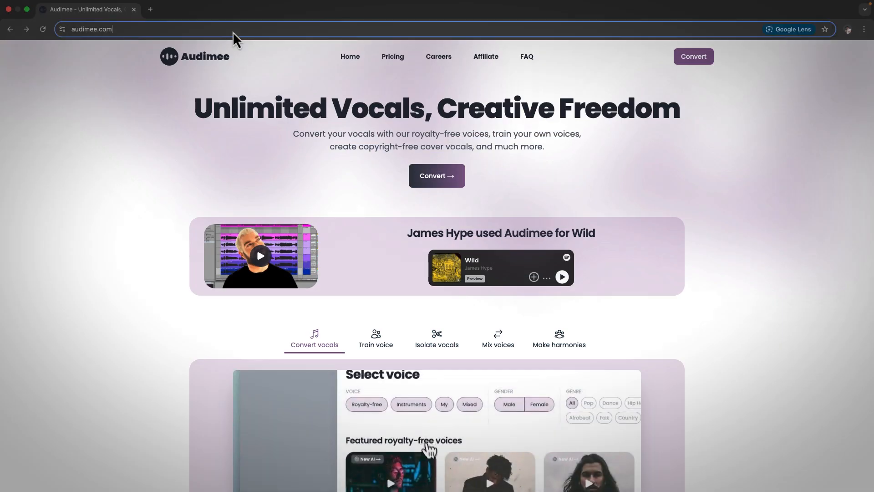
# - Switch to the browser and open the Make harmonies tool on audimee.com
pyautogui.click(233, 32)
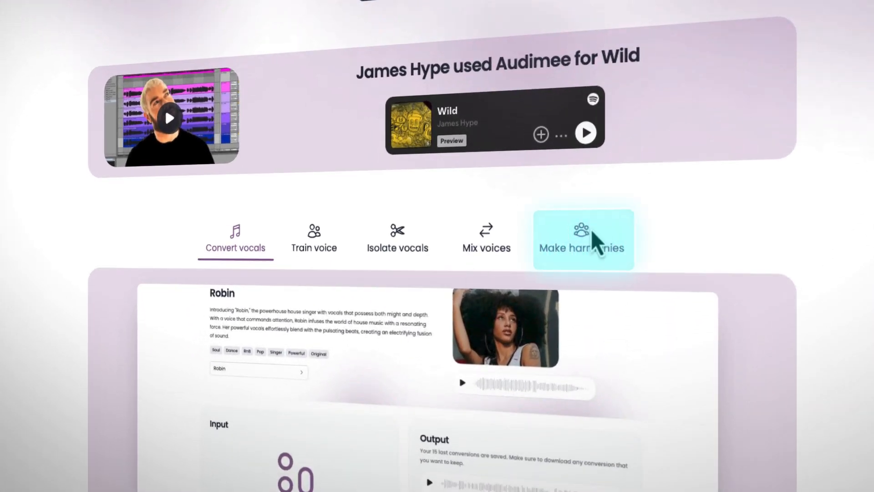
pyautogui.click(559, 339)
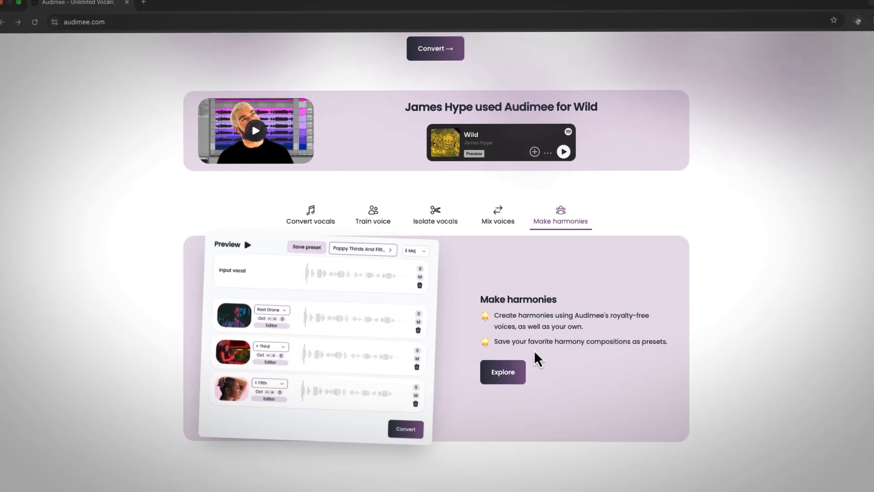
pyautogui.click(508, 373)
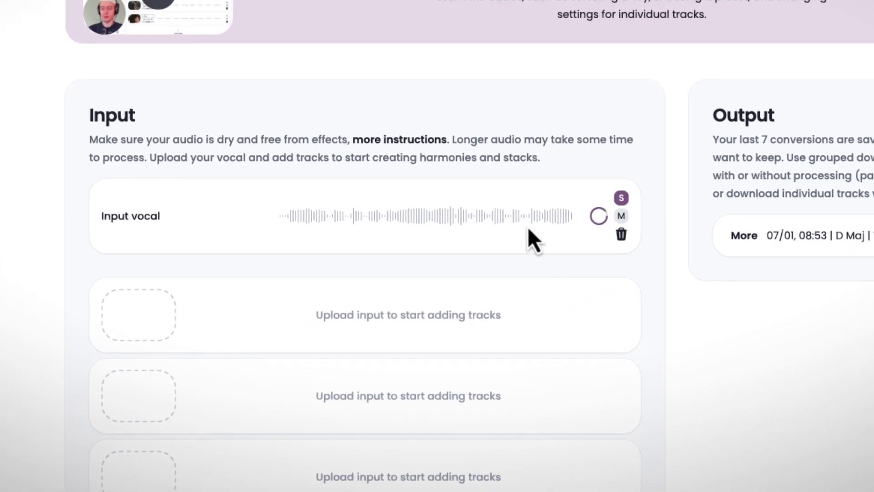
# - Set the key of the uploaded input vocal to D Maj
pyautogui.scroll(-1, 528, 226)
pyautogui.scroll(-1, 528, 226)
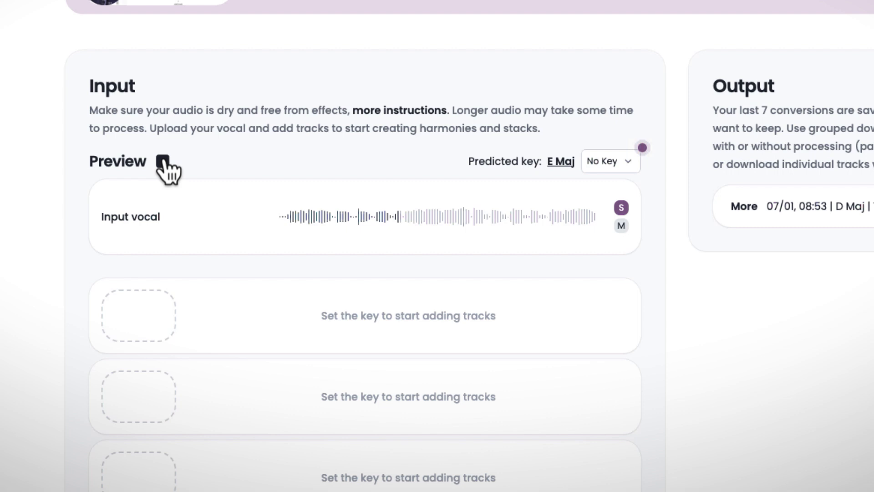
pyautogui.scroll(-2, 392, 151)
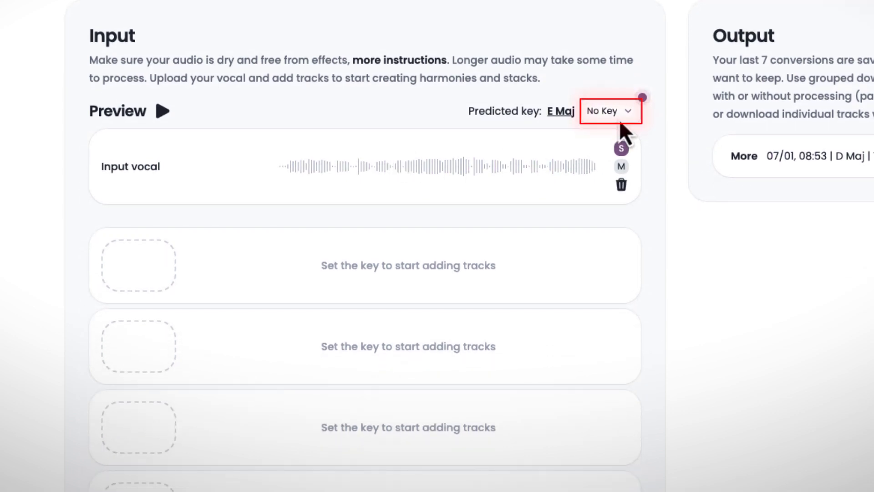
pyautogui.click(621, 117)
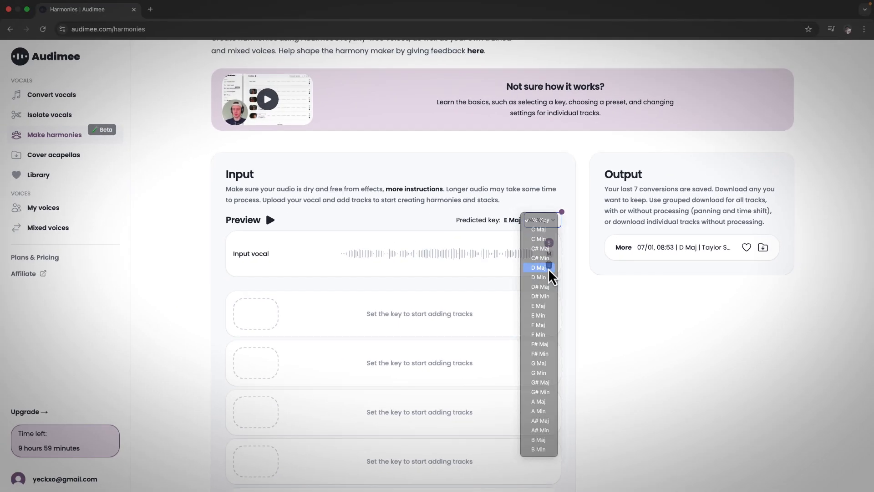
pyautogui.click(411, 149)
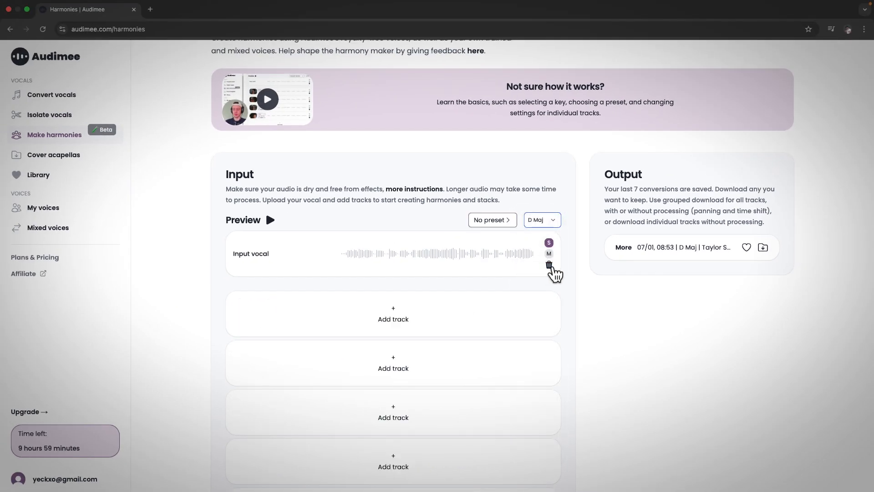
# - Add a first harmony track below the input vocal, leaving its part on Melody
pyautogui.scroll(-3, 562, 276)
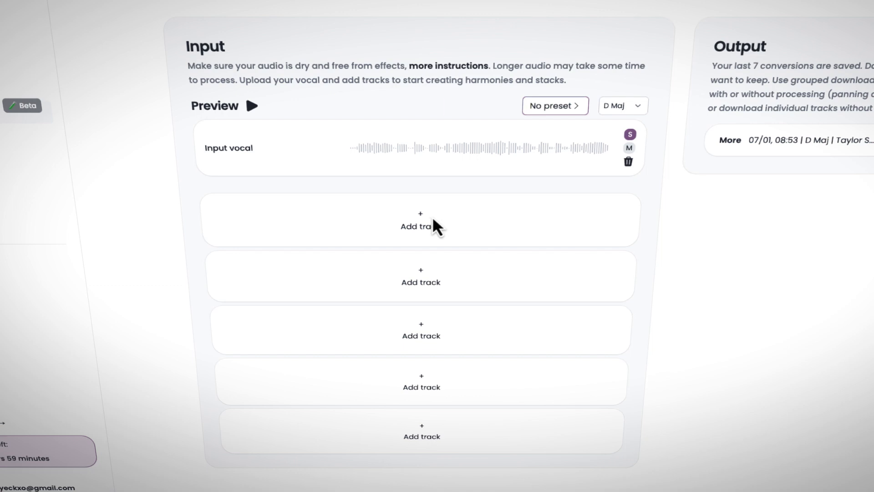
pyautogui.click(431, 218)
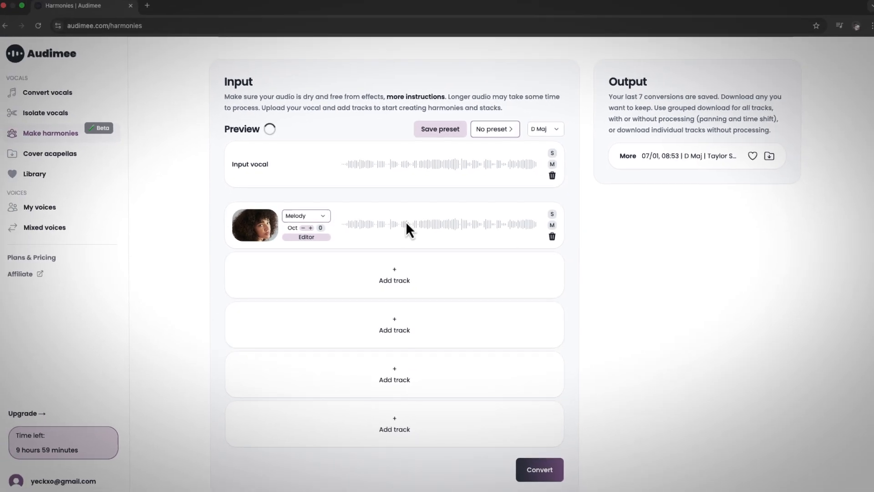
pyautogui.click(319, 215)
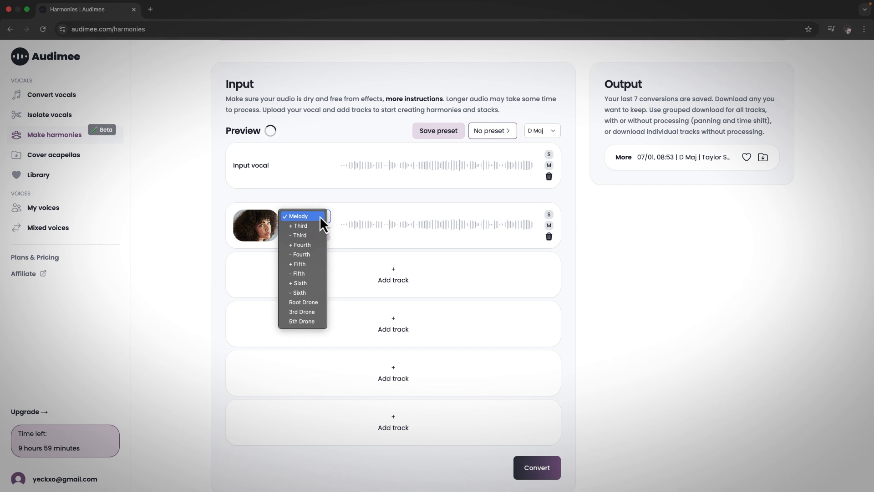
pyautogui.click(344, 215)
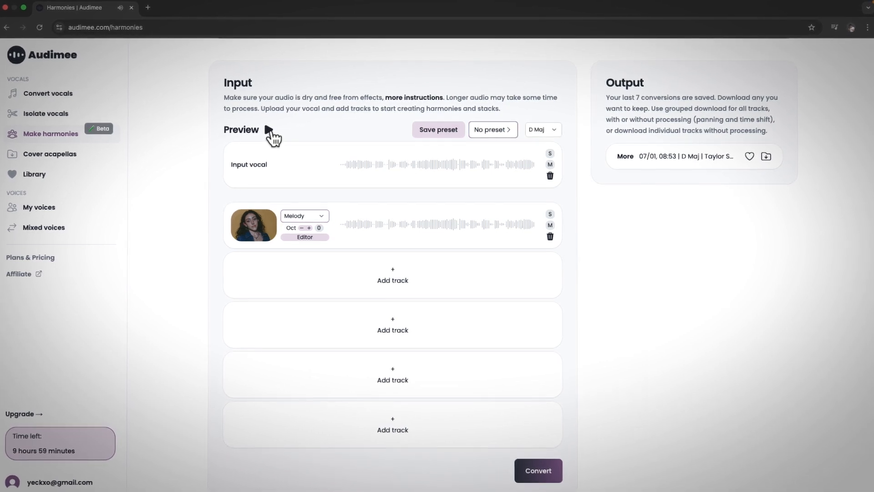
# - Set the first harmony track's part to Root Drone and preview it with the input vocal
pyautogui.click(283, 216)
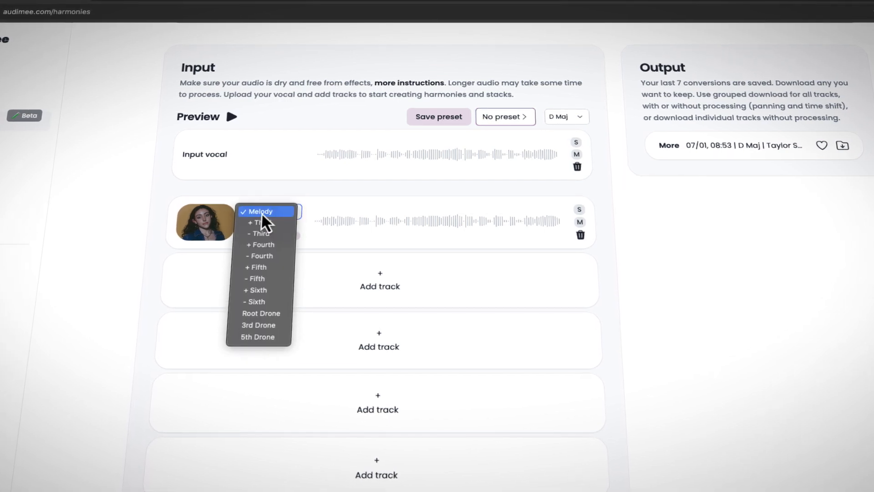
pyautogui.click(262, 212)
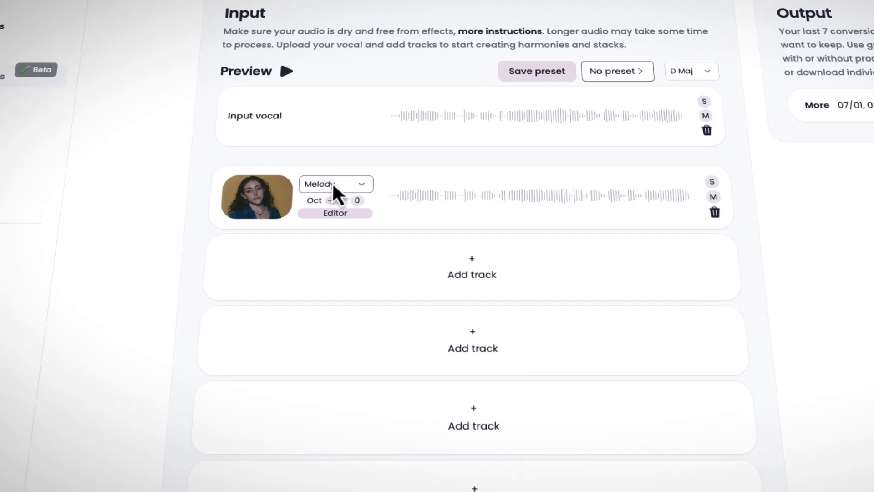
pyautogui.click(296, 199)
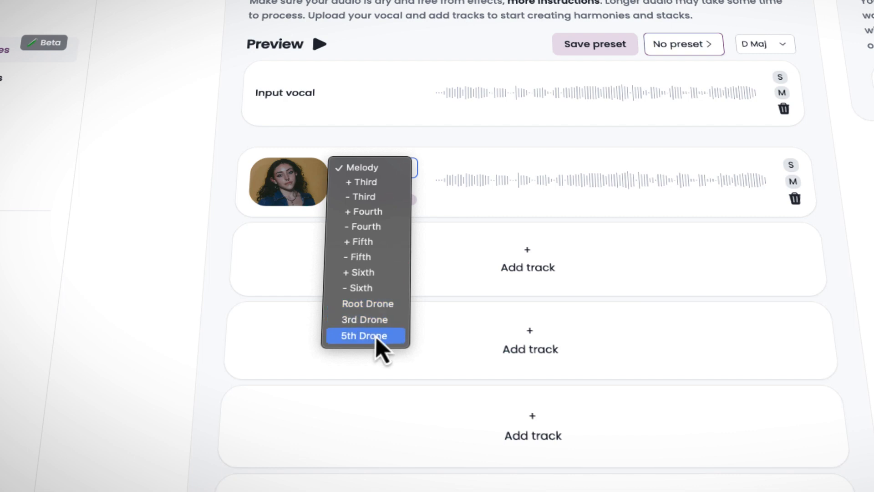
pyautogui.click(380, 307)
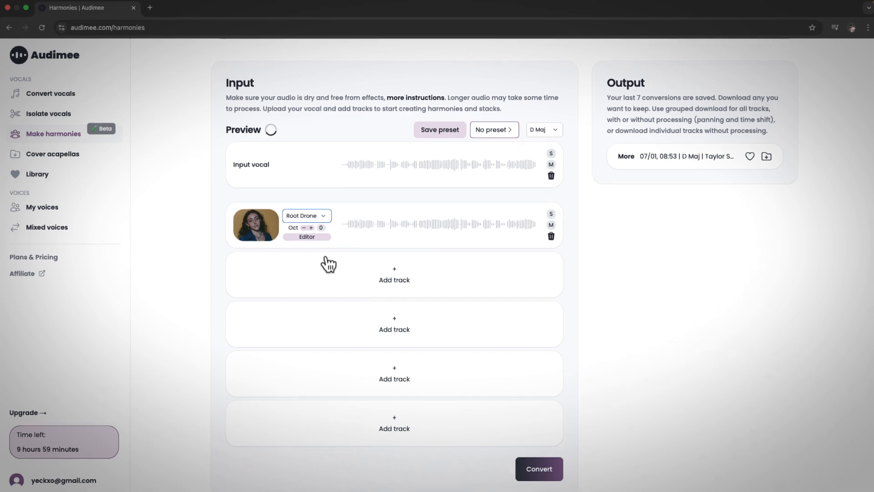
pyautogui.click(287, 131)
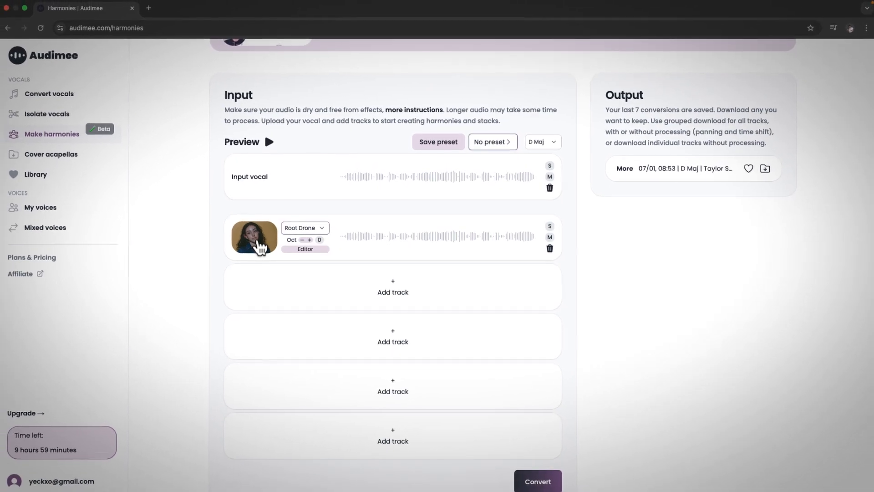
# - Assign the royalty-free Hailey voice to the Root Drone track and preview that harmony
pyautogui.click(258, 230)
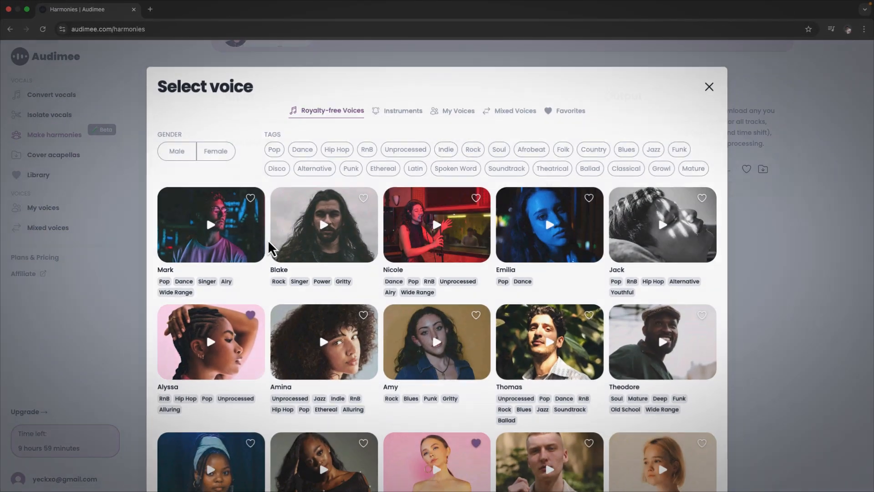
pyautogui.scroll(-3, 431, 335)
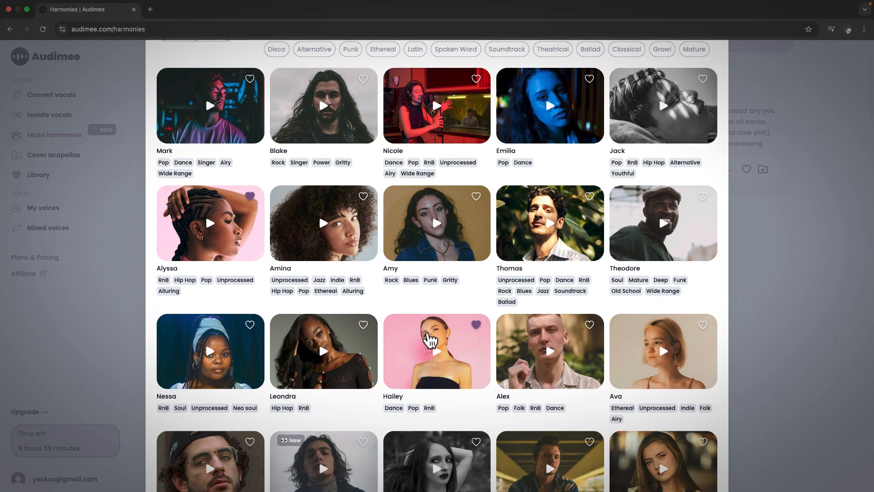
pyautogui.click(429, 340)
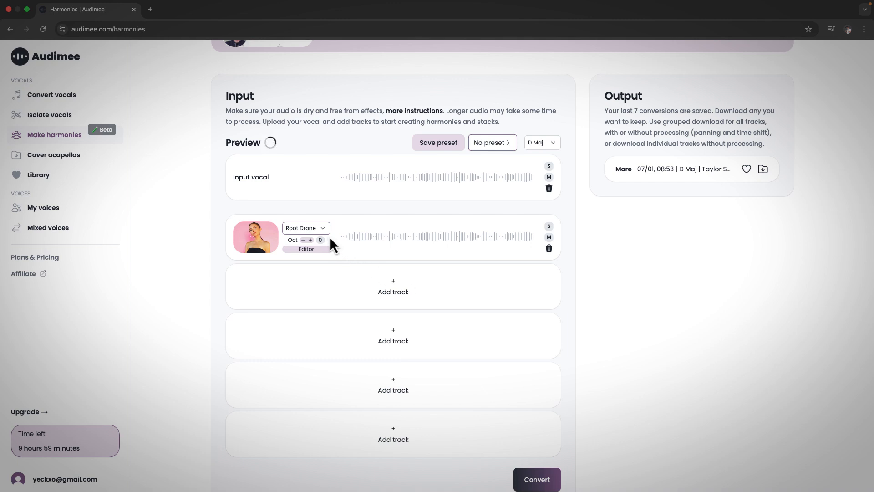
pyautogui.click(271, 142)
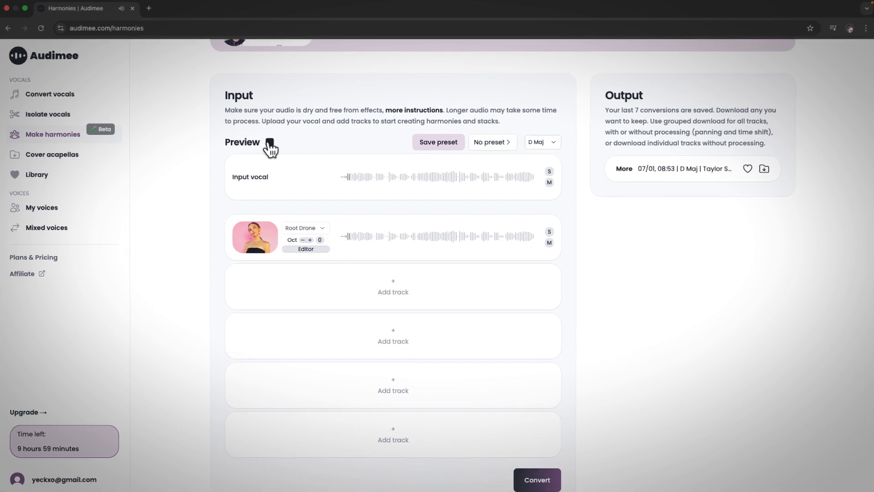
pyautogui.click(551, 231)
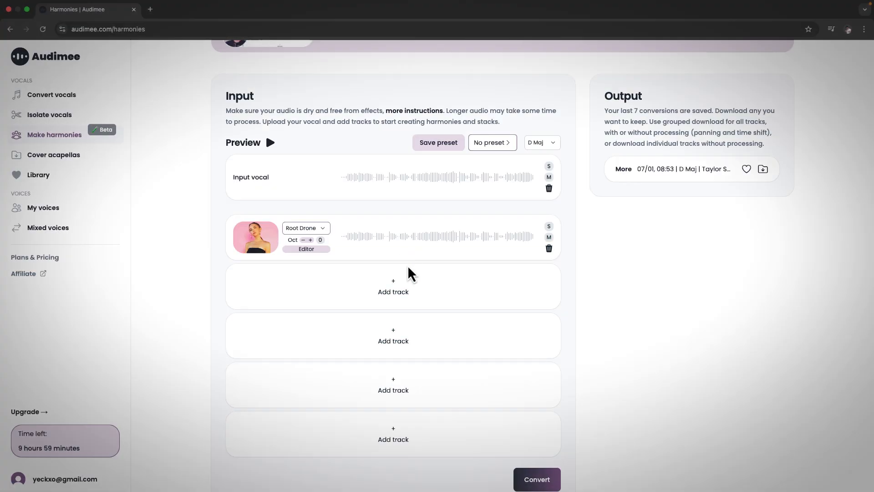
# - Add a second harmony track and assign the Alyssa voice to it
pyautogui.click(305, 277)
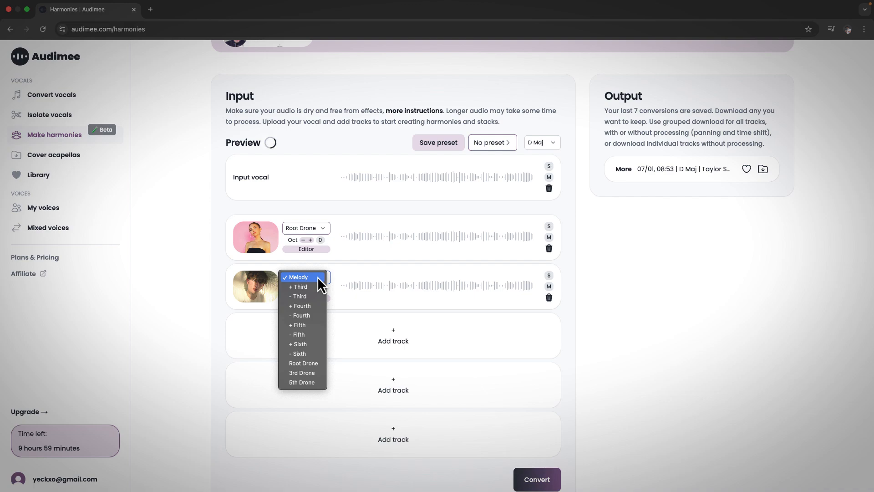
pyautogui.click(253, 283)
pyautogui.click(276, 292)
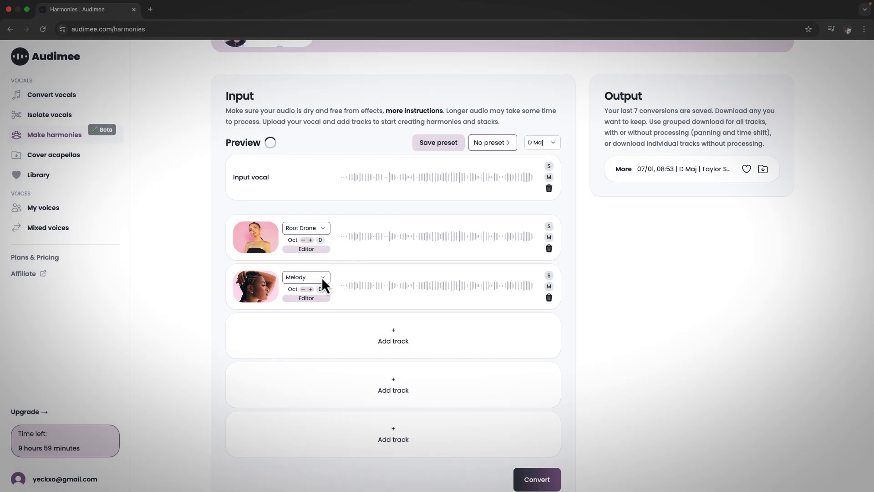
# - Set the second harmony track's part to 5th Drone and preview the harmonies
pyautogui.click(306, 277)
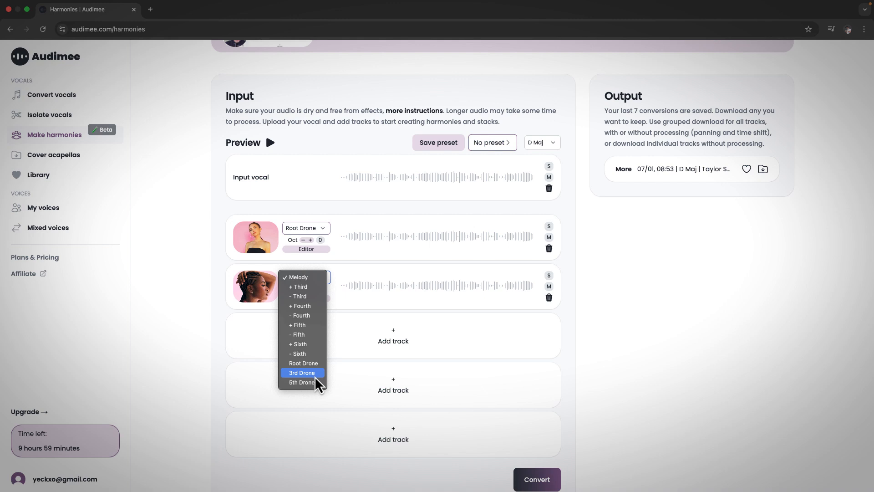
pyautogui.click(302, 383)
pyautogui.click(270, 143)
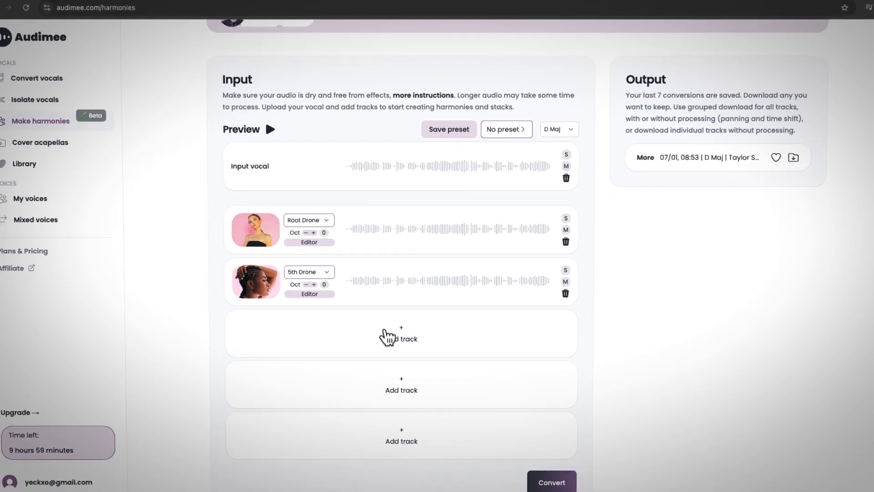
# - Add a third harmony track and set its part to 3rd Drone
pyautogui.click(411, 321)
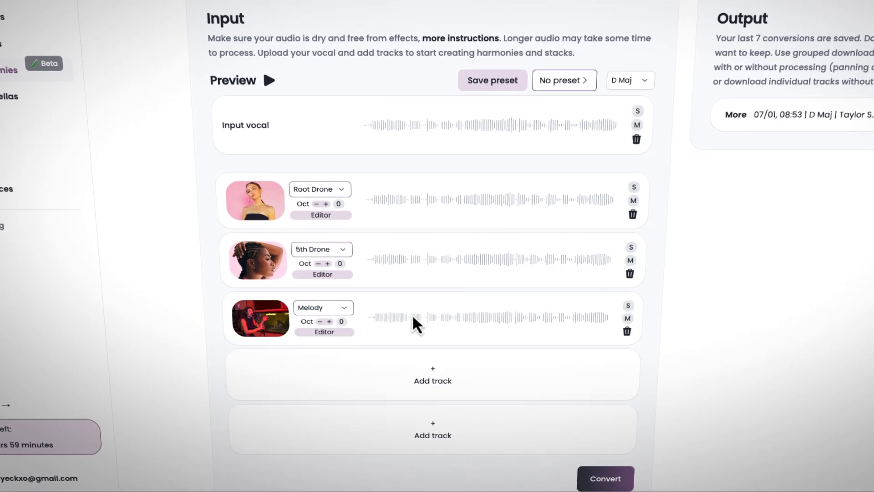
pyautogui.click(328, 312)
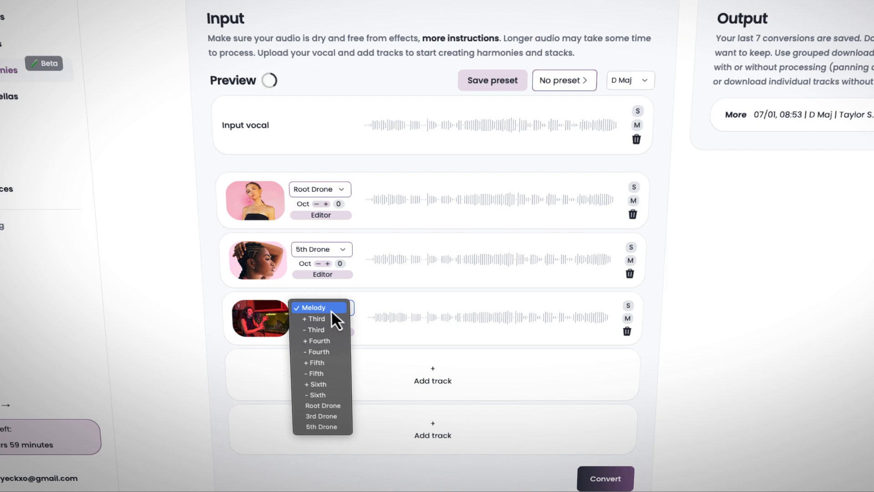
pyautogui.click(321, 415)
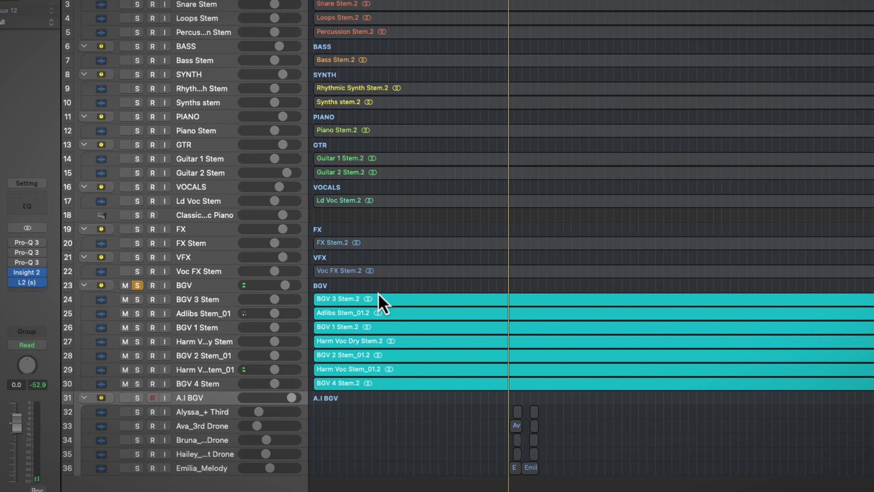
pyautogui.press('z')
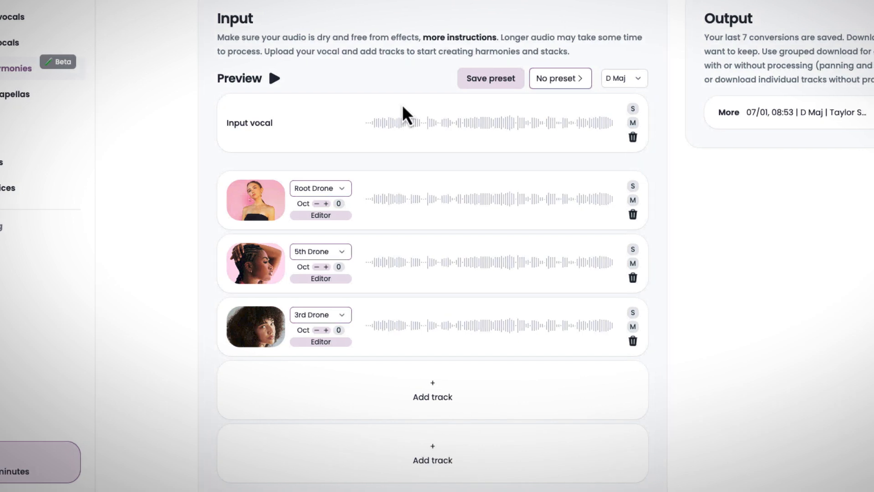
# - Add a fourth harmony track with the Melody part and a fifth harmony track with the + Third part
pyautogui.click(447, 384)
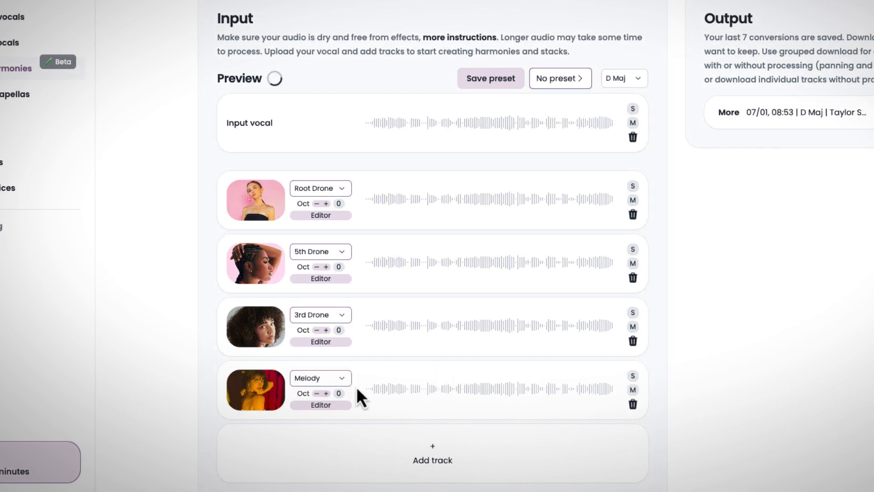
pyautogui.click(340, 380)
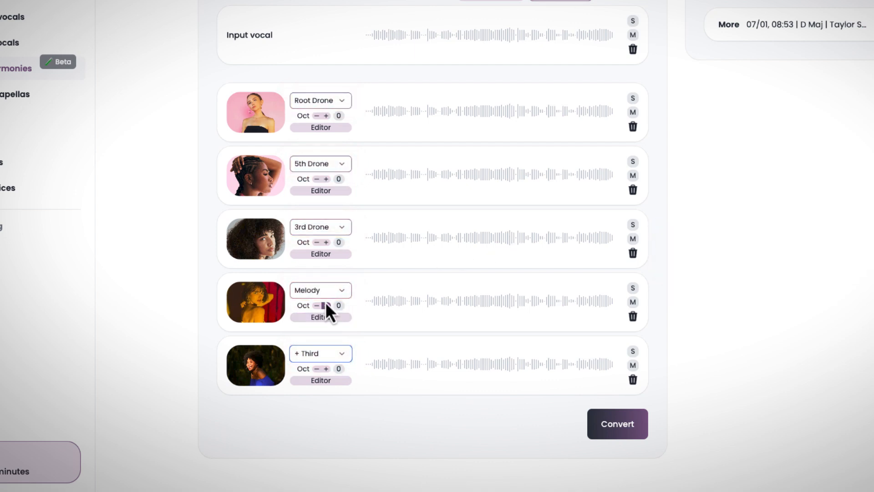
# - Open the Melody track's pitch editor and look over its Vibrato and Drift editing modes
pyautogui.click(307, 318)
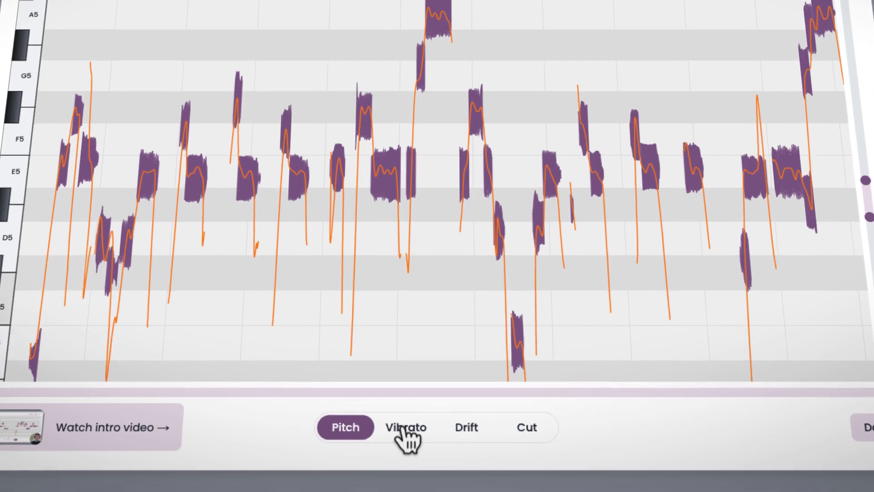
pyautogui.click(405, 429)
pyautogui.click(466, 428)
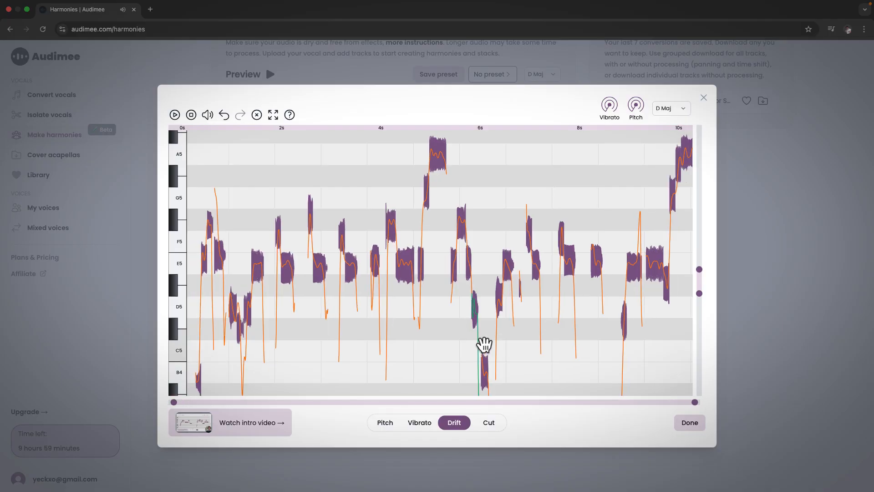
pyautogui.click(484, 345)
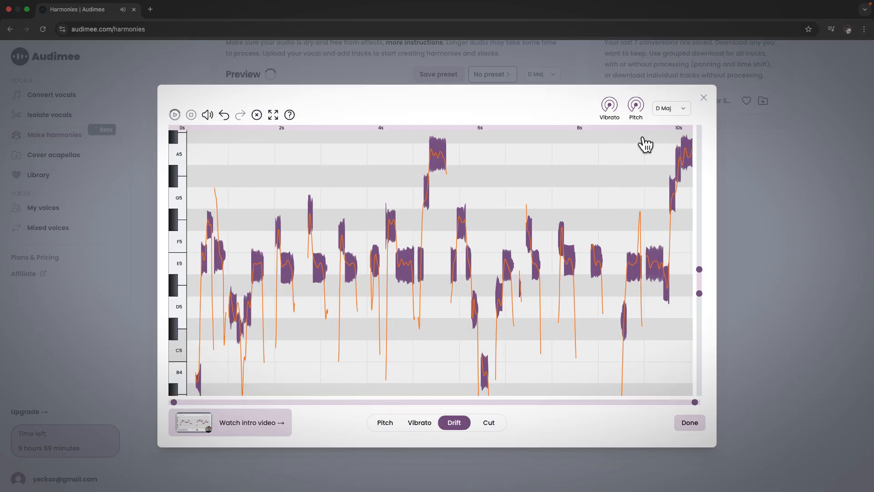
pyautogui.click(703, 97)
# - Convert the five harmony tracks into finished vocals
pyautogui.click(537, 411)
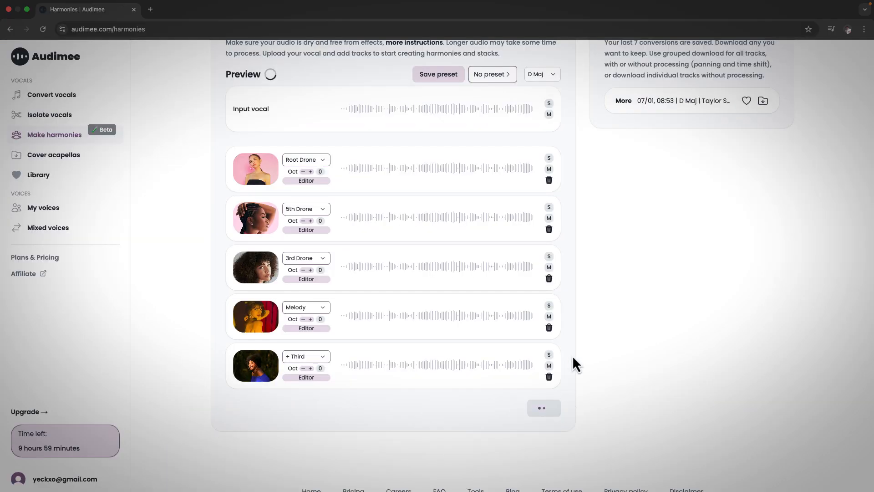
pyautogui.scroll(3, 572, 355)
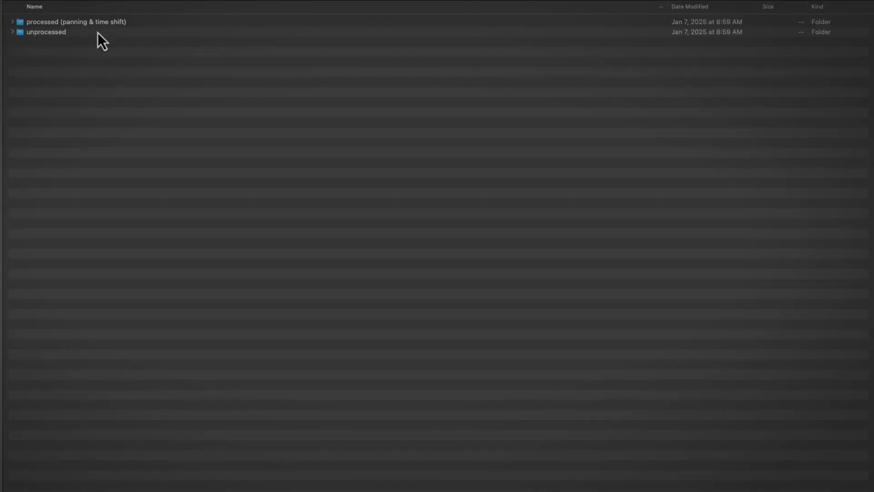
# - In Finder, expand the processed and unprocessed harmony folders and select the unprocessed WAV files
pyautogui.click(22, 42)
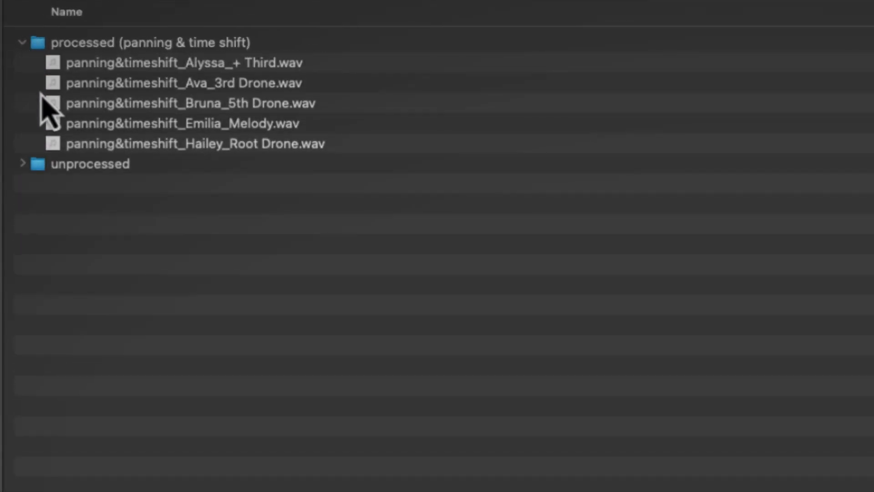
pyautogui.click(22, 163)
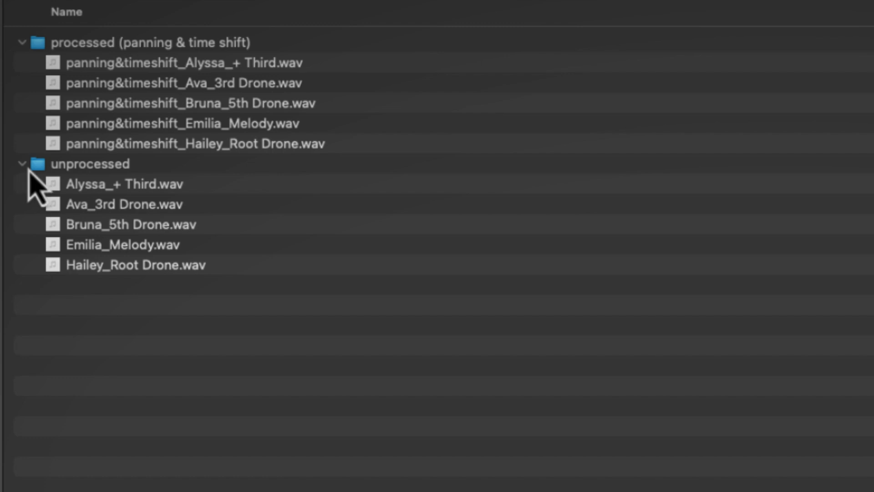
pyautogui.moveTo(171, 321); pyautogui.dragTo(172, 186)
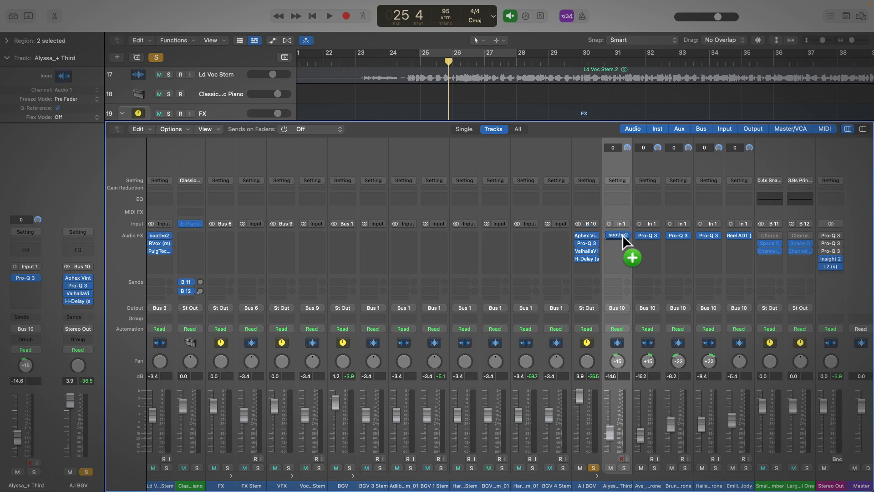
# - In Logic Pro, copy the lead vocal's RVox and PuigTec EQ plug-ins onto all five AI harmony channels
pyautogui.moveTo(177, 248); pyautogui.dragTo(619, 245)
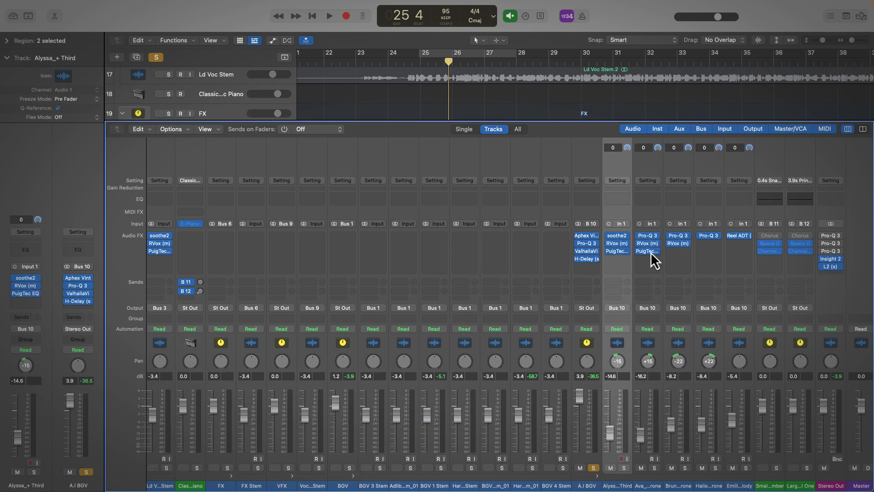
pyautogui.moveTo(723, 254); pyautogui.dragTo(734, 248)
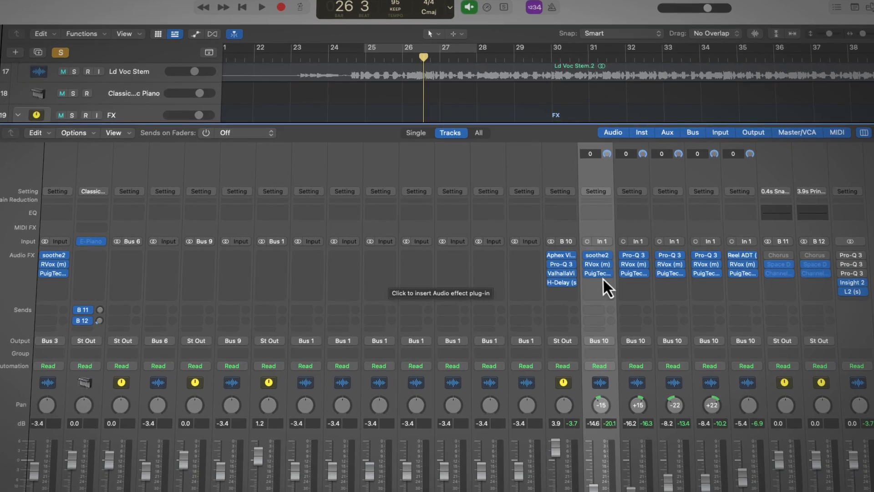
# - Bypass the PuigTec EQ on all five AI harmony channels and review its settings on the Alyssa and Emilia channels
pyautogui.click(599, 273)
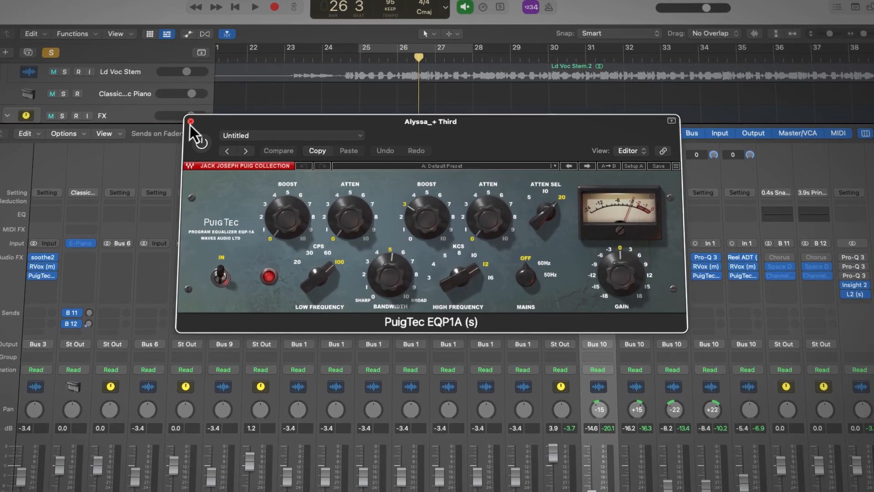
pyautogui.click(172, 123)
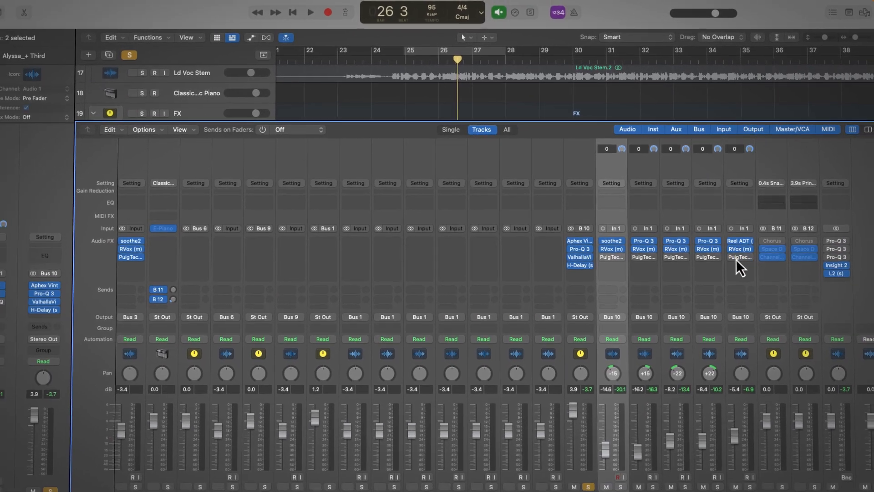
pyautogui.click(740, 253)
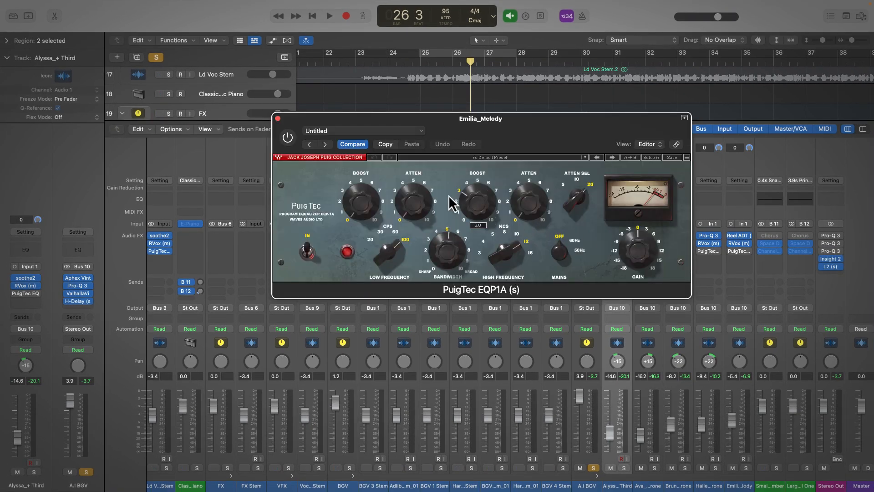
pyautogui.click(277, 119)
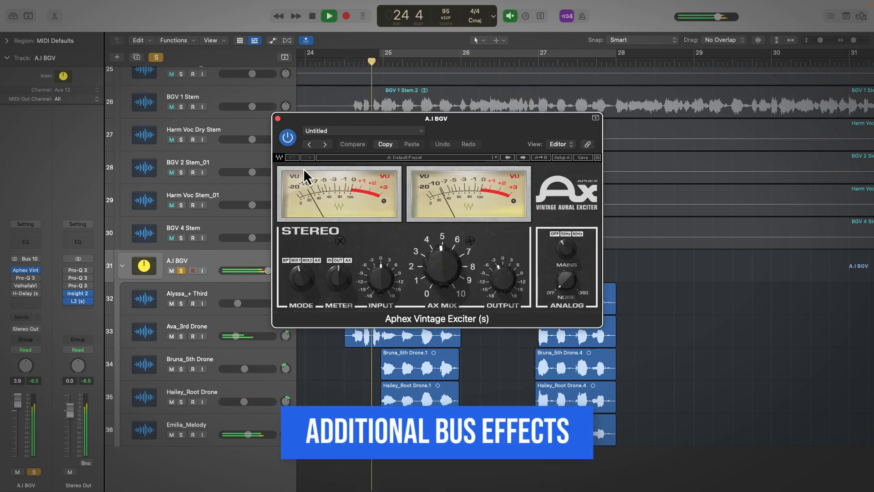
# - Enable Pro-Q 3 on the A.I BGV bus and set its high-shelf gain to about +1.1 dB
pyautogui.click(17, 279)
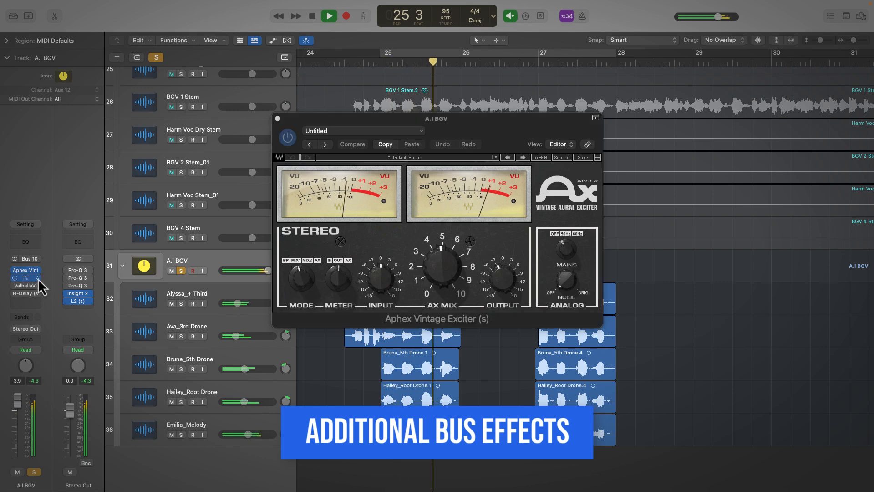
pyautogui.click(37, 278)
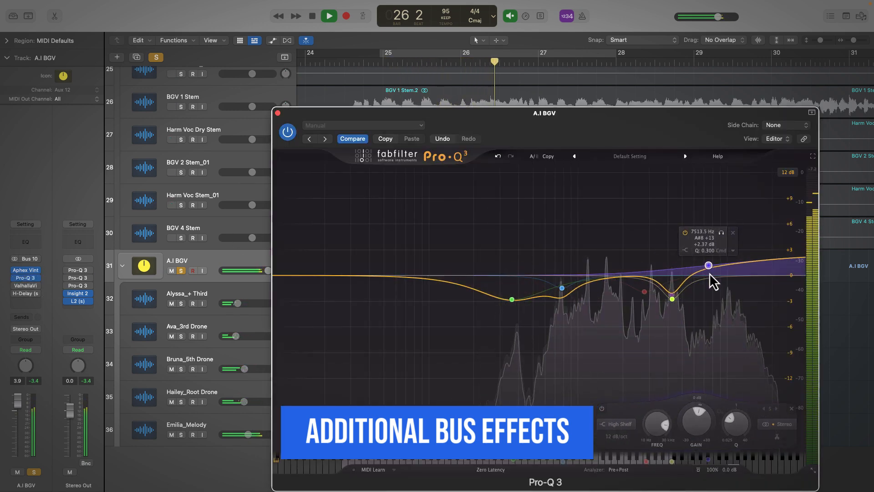
pyautogui.moveTo(709, 272); pyautogui.dragTo(709, 283)
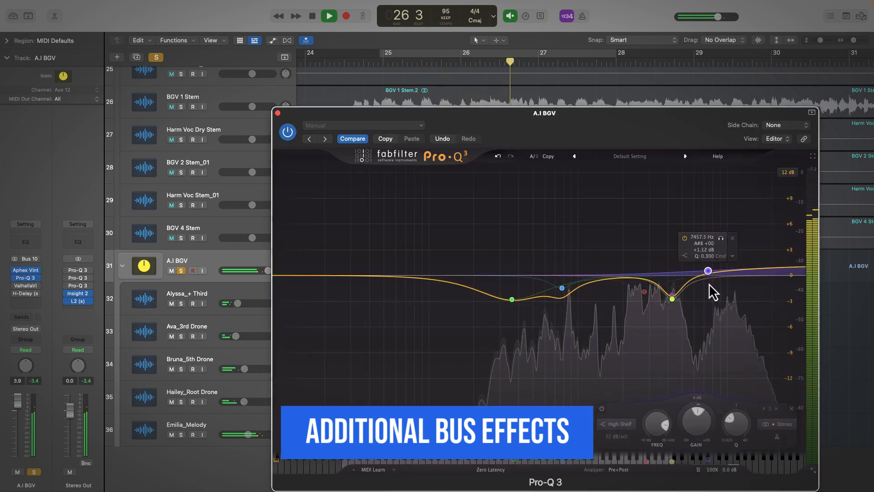
pyautogui.click(277, 113)
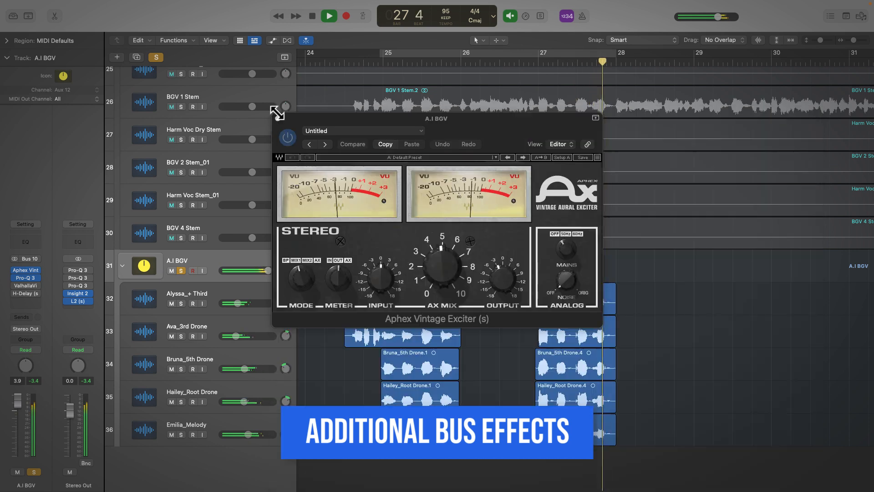
# - Enable ValhallaVintageVerb on the A.I BGV bus, audition the harmonies through it, and close the open plug-in windows
pyautogui.press('space')
pyautogui.click(25, 285)
pyautogui.press('space')
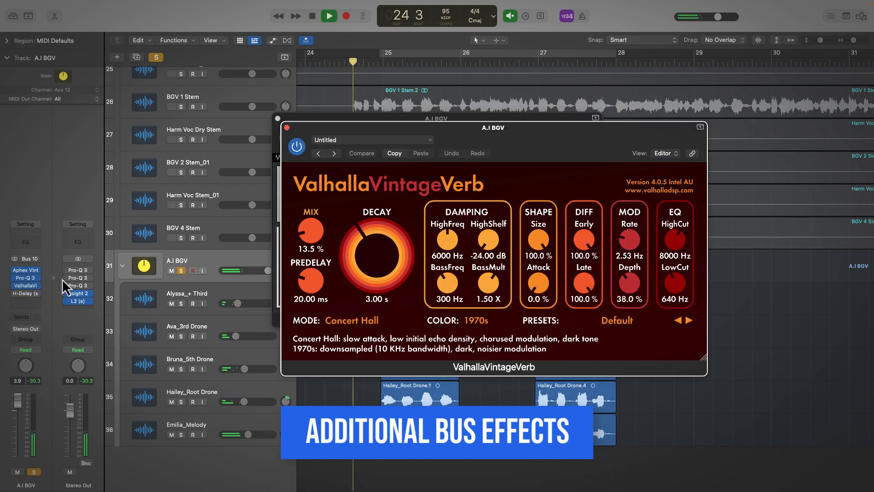
pyautogui.click(287, 129)
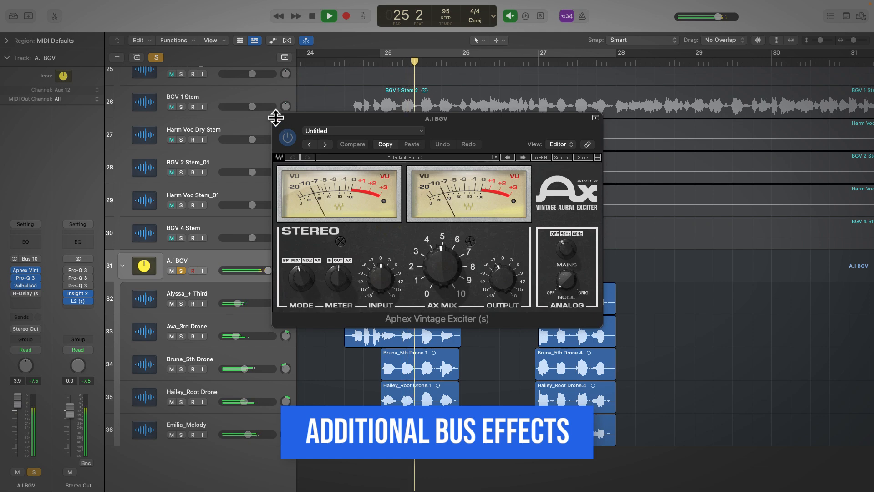
pyautogui.click(277, 118)
pyautogui.press('space')
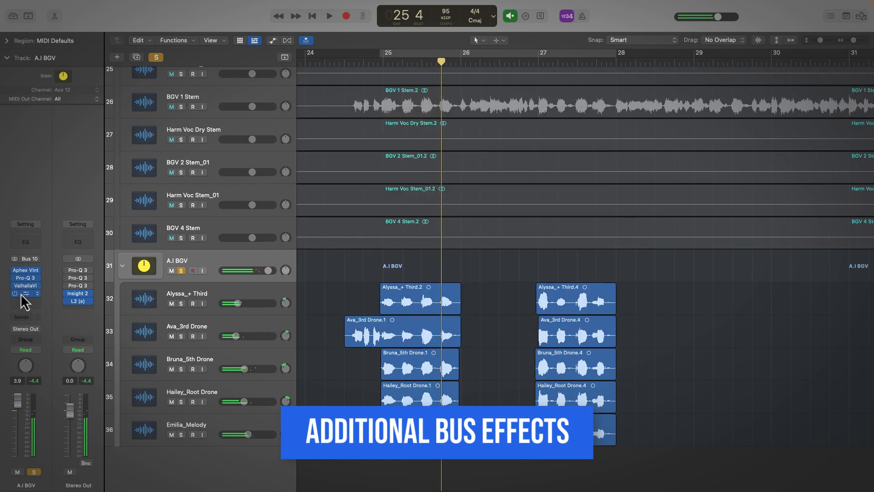
# - Enable H-Delay on the A.I BGV bus and set the ValhallaVintageVerb mix to about 11% during playback
pyautogui.click(23, 294)
pyautogui.press('space')
pyautogui.click(26, 286)
pyautogui.moveTo(313, 229); pyautogui.dragTo(313, 233)
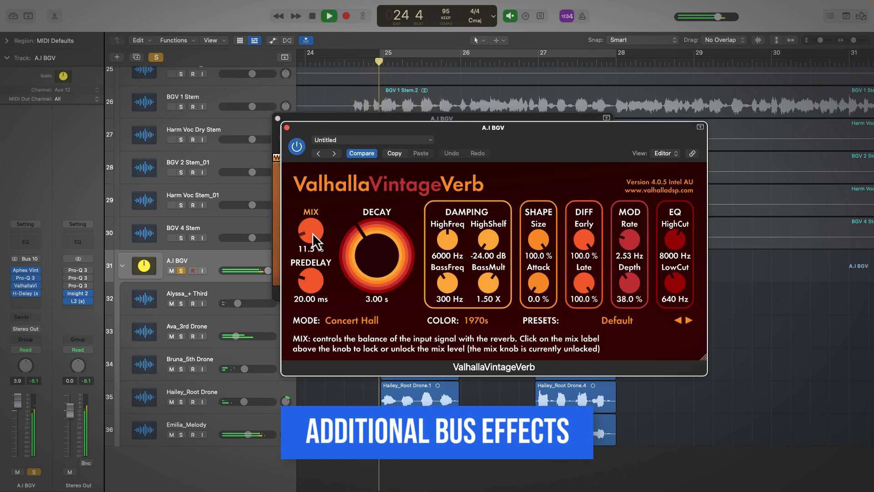
pyautogui.click(287, 127)
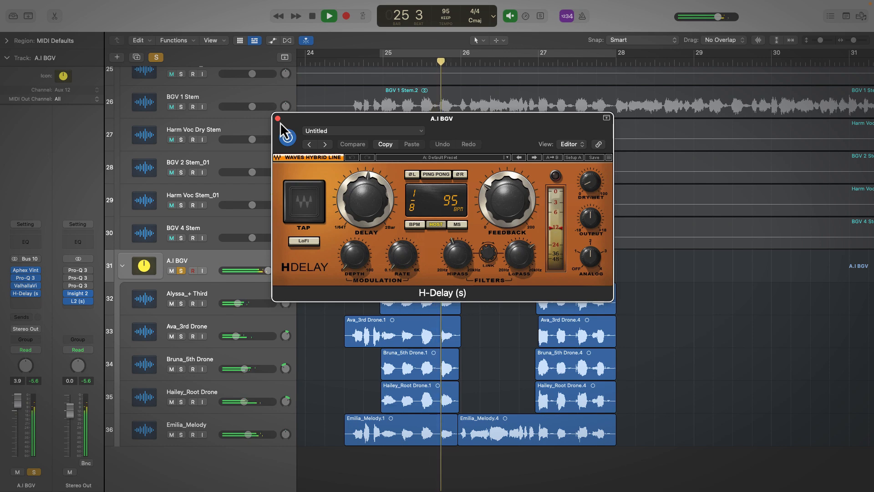
pyautogui.click(277, 119)
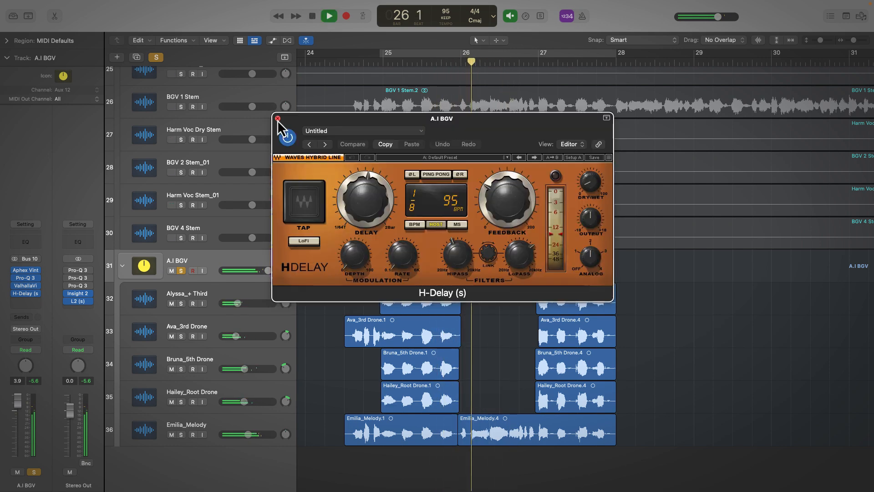
pyautogui.click(278, 119)
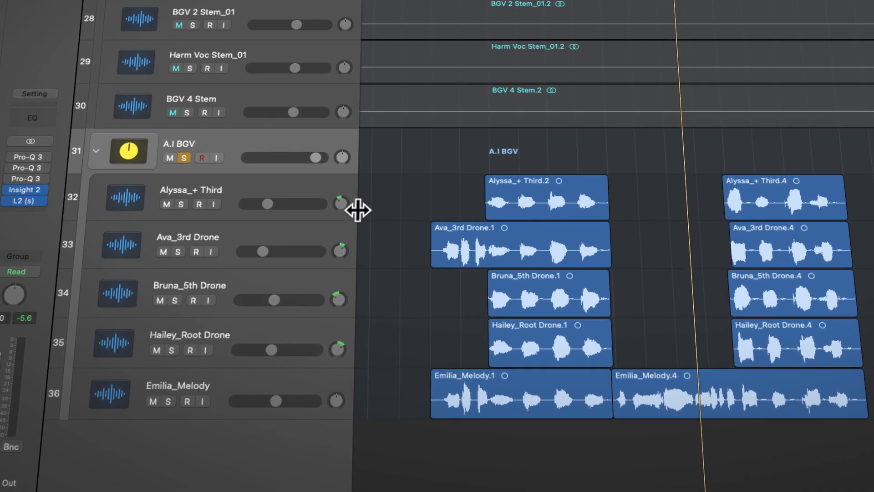
# - Examine the pan settings of the Alyssa, Ava, Bruna and Hailey harmony tracks
pyautogui.press('super+Right')
pyautogui.press('super+Right')
pyautogui.hscroll(-5, 358, 208)
pyautogui.click(303, 209)
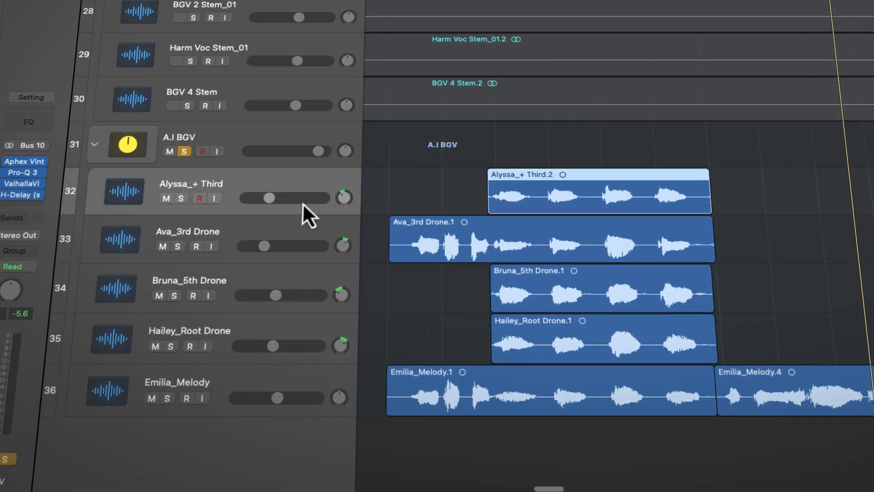
pyautogui.click(296, 234)
pyautogui.moveTo(344, 197)
pyautogui.click(343, 244)
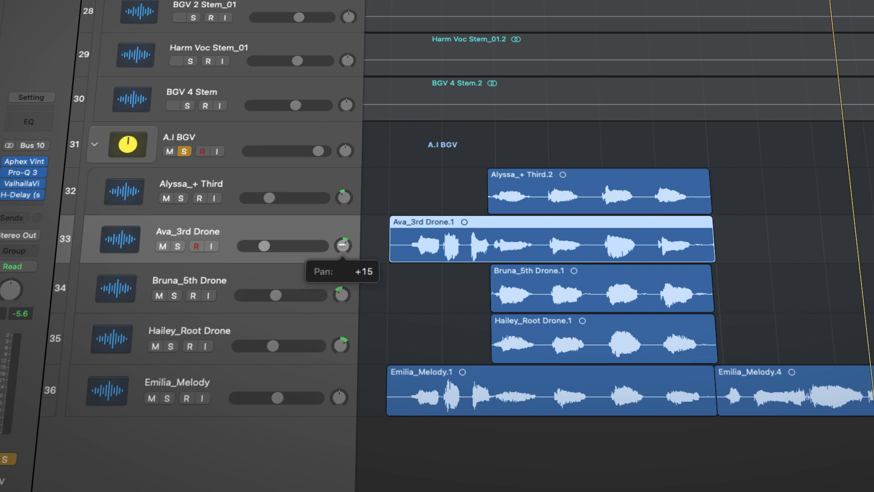
pyautogui.moveTo(343, 295)
pyautogui.click(344, 339)
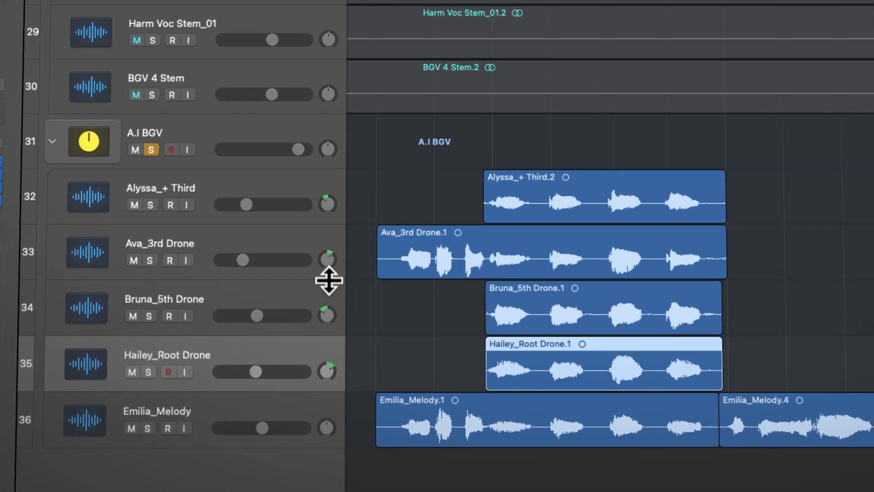
# - Compare the pan of the Alyssa + Third and Ava 3rd Drone tracks, and check the Bruna 5th Drone track's pan
pyautogui.click(287, 188)
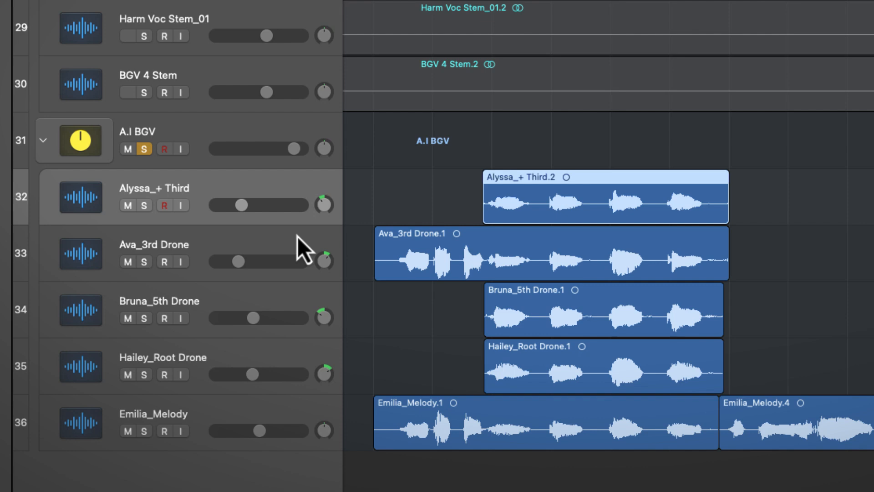
pyautogui.moveTo(324, 204)
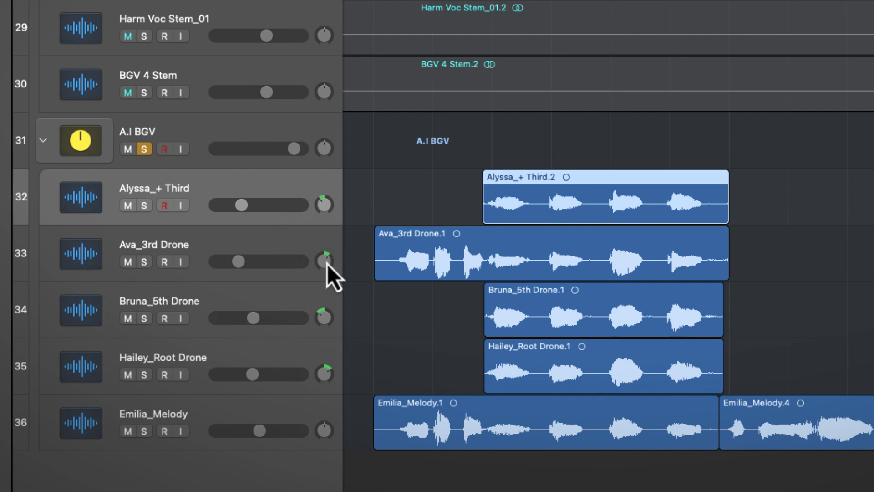
pyautogui.moveTo(325, 261)
pyautogui.click(303, 252)
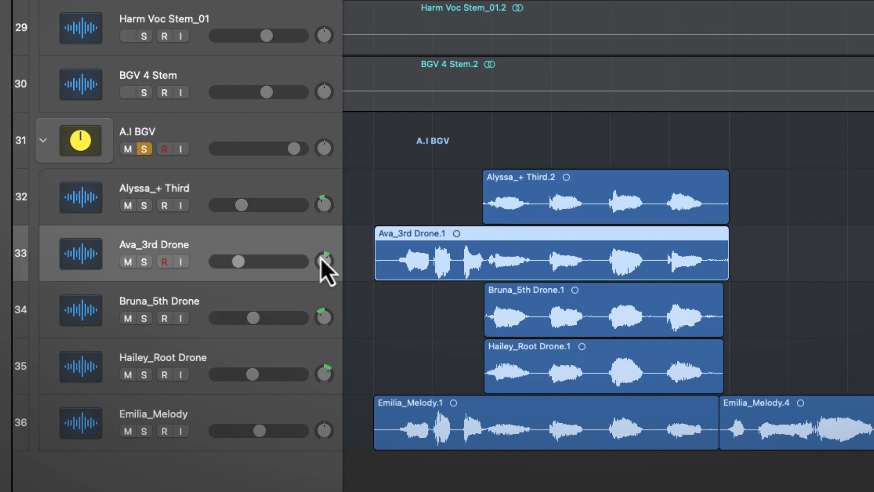
pyautogui.click(291, 293)
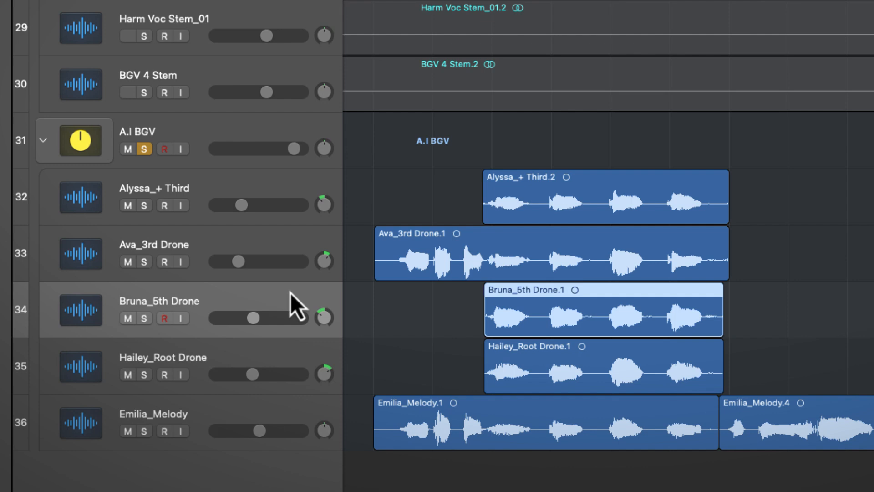
pyautogui.moveTo(323, 316)
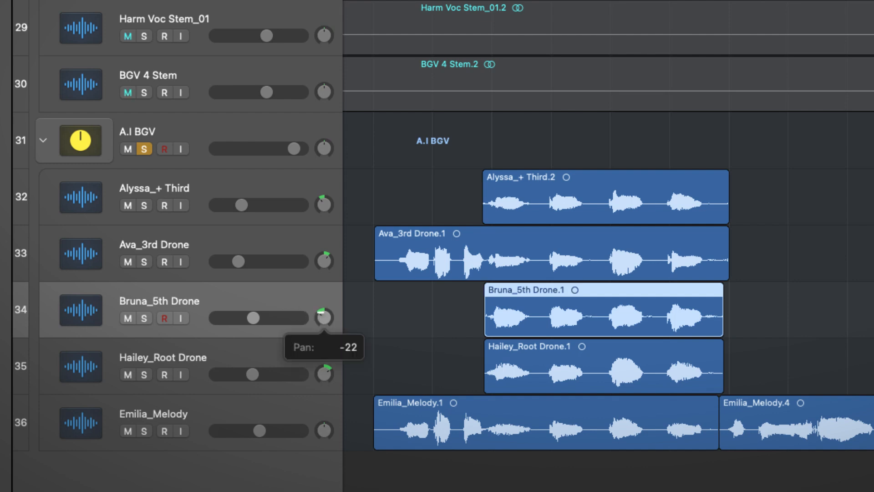
# - Create two empty duplicates of the Hailey_Root Drone track, panning the first farther right and the second left to -45
pyautogui.click(269, 356)
pyautogui.moveTo(324, 373)
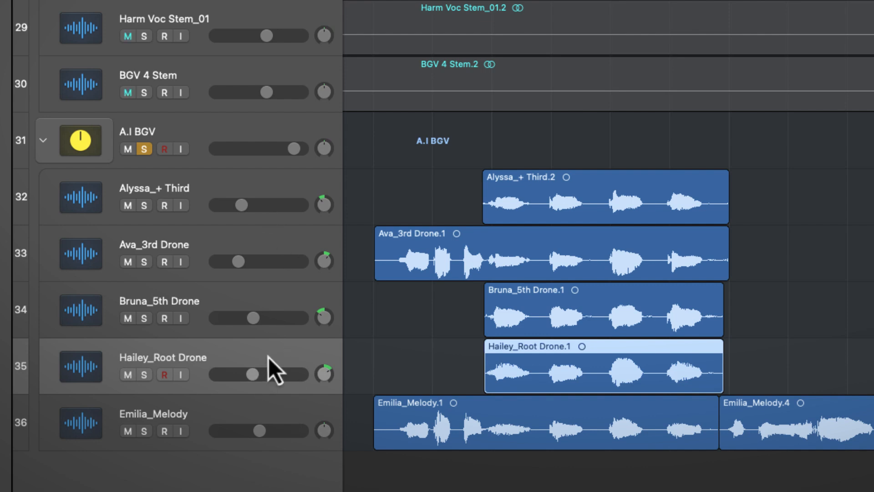
pyautogui.press('super+d')
pyautogui.press('super+d')
pyautogui.scroll(-2, 327, 385)
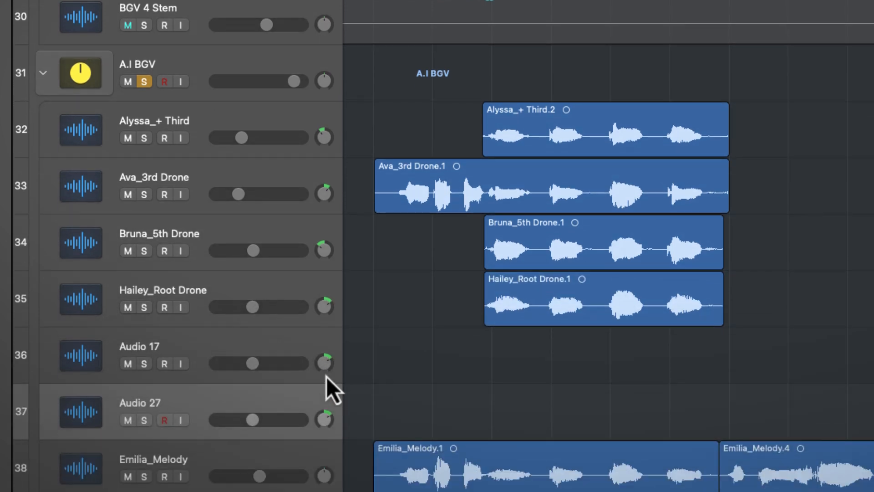
pyautogui.moveTo(326, 376); pyautogui.dragTo(326, 360)
pyautogui.moveTo(326, 416); pyautogui.dragTo(326, 444)
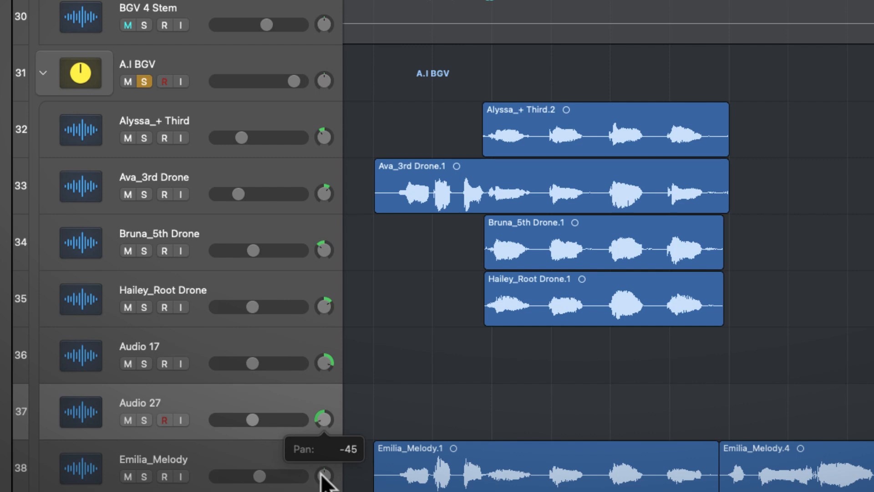
# - Add another pair of duplicate tracks below the two empty harmony tracks, panning the first right and the second left
pyautogui.press('super+d')
pyautogui.scroll(-1, 337, 401)
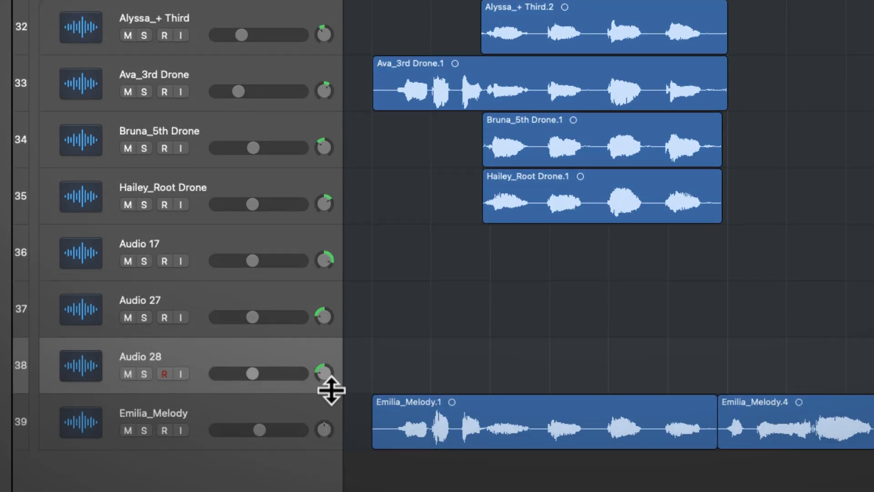
pyautogui.moveTo(325, 375); pyautogui.dragTo(325, 346)
pyautogui.press('super+d')
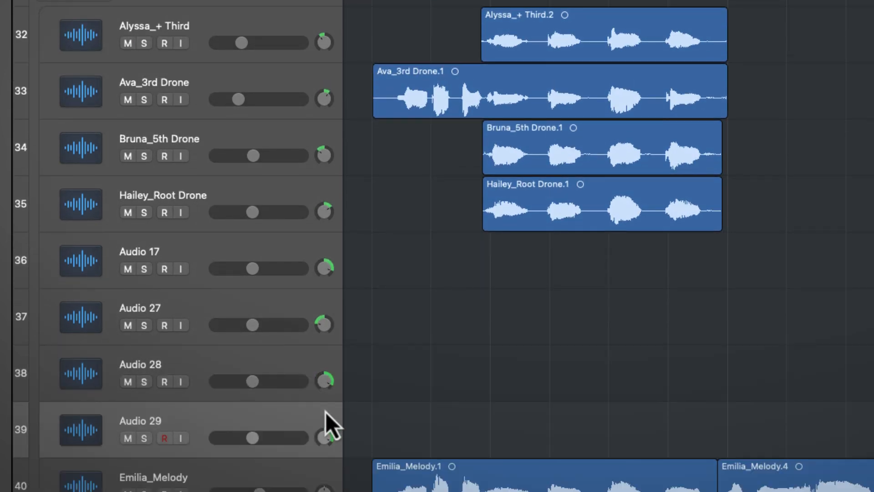
pyautogui.moveTo(325, 432); pyautogui.dragTo(324, 451)
pyautogui.scroll(-1, 361, 433)
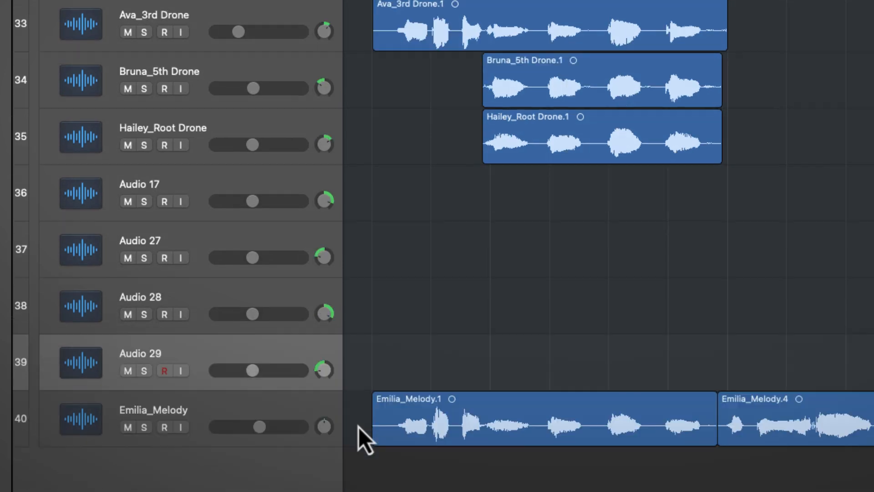
# - Add a third pair of duplicate tracks above Emilia_Melody, panning the first right to +63 and the second a similar amount left
pyautogui.moveTo(337, 400); pyautogui.dragTo(340, 400)
pyautogui.press('super+f')
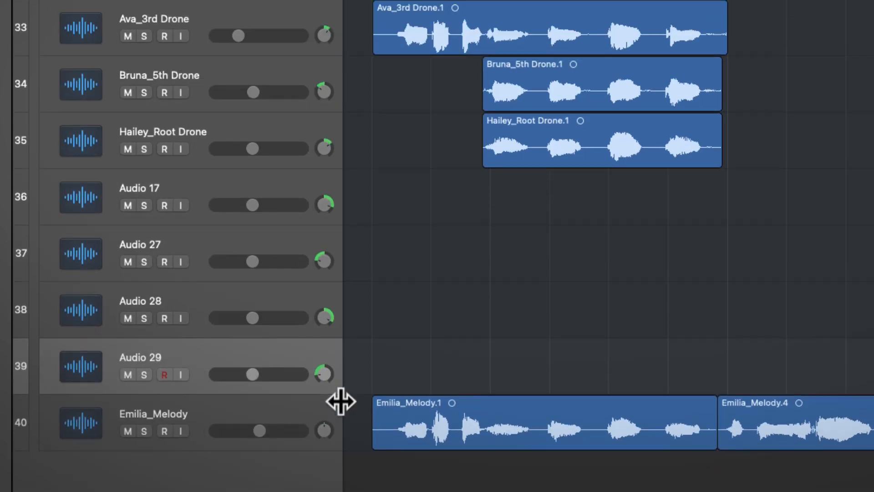
pyautogui.press('super+d')
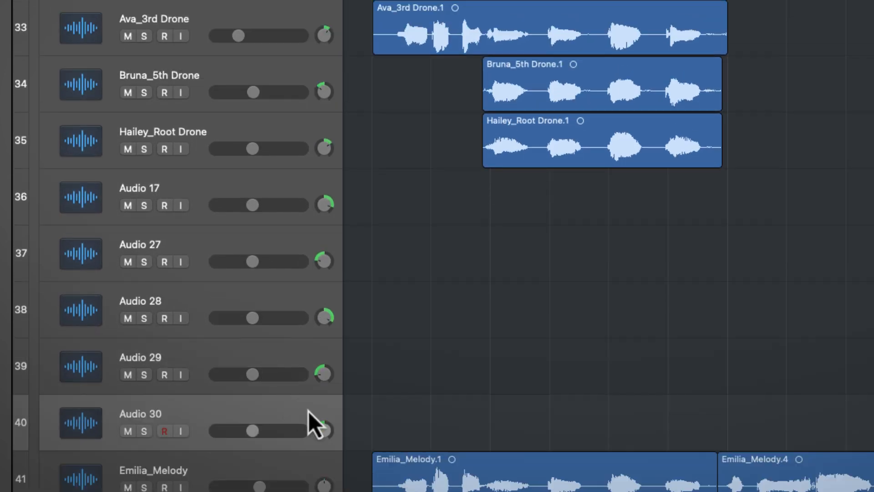
pyautogui.moveTo(309, 411); pyautogui.dragTo(309, 403)
pyautogui.press('super+d')
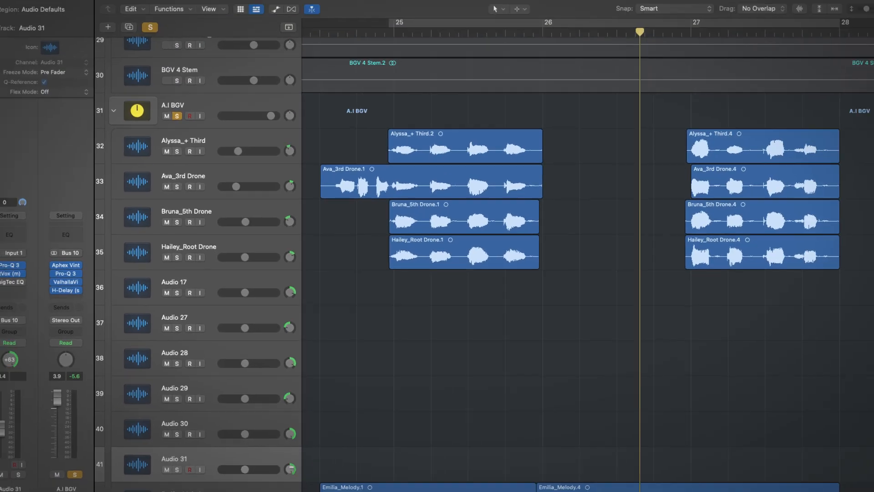
pyautogui.moveTo(291, 468); pyautogui.dragTo(291, 480)
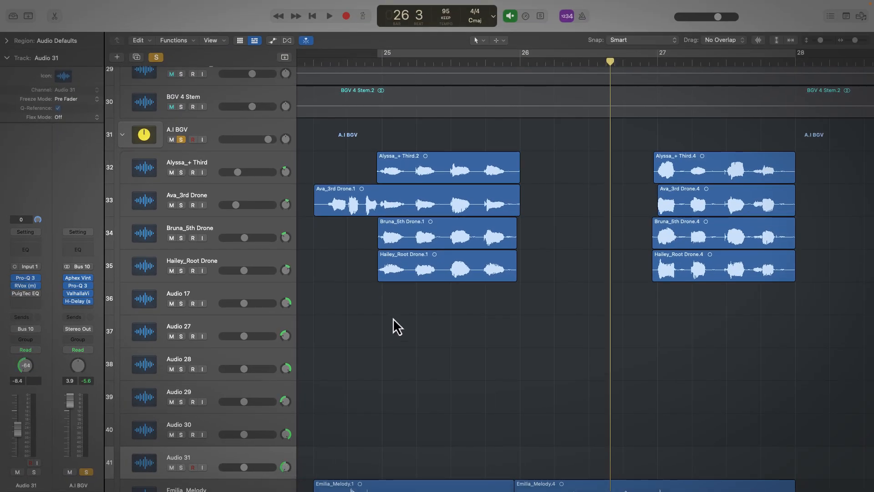
# - Play the full mix with the A.I BGV harmonies from the start of the Emilia_Melody region in bar 24
pyautogui.scroll(-1, 393, 318)
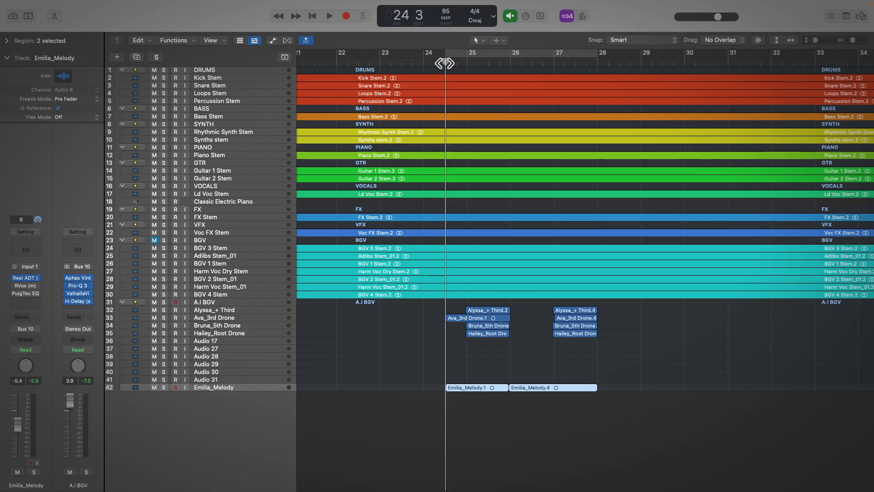
pyautogui.press('space')
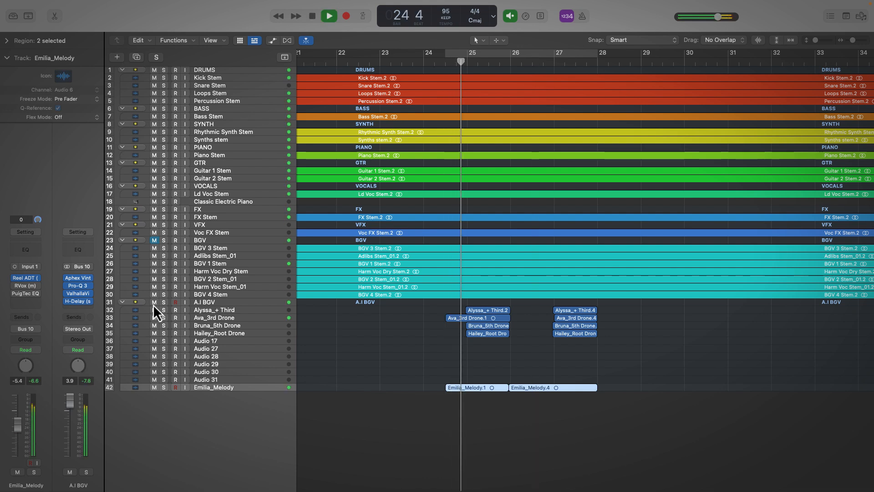